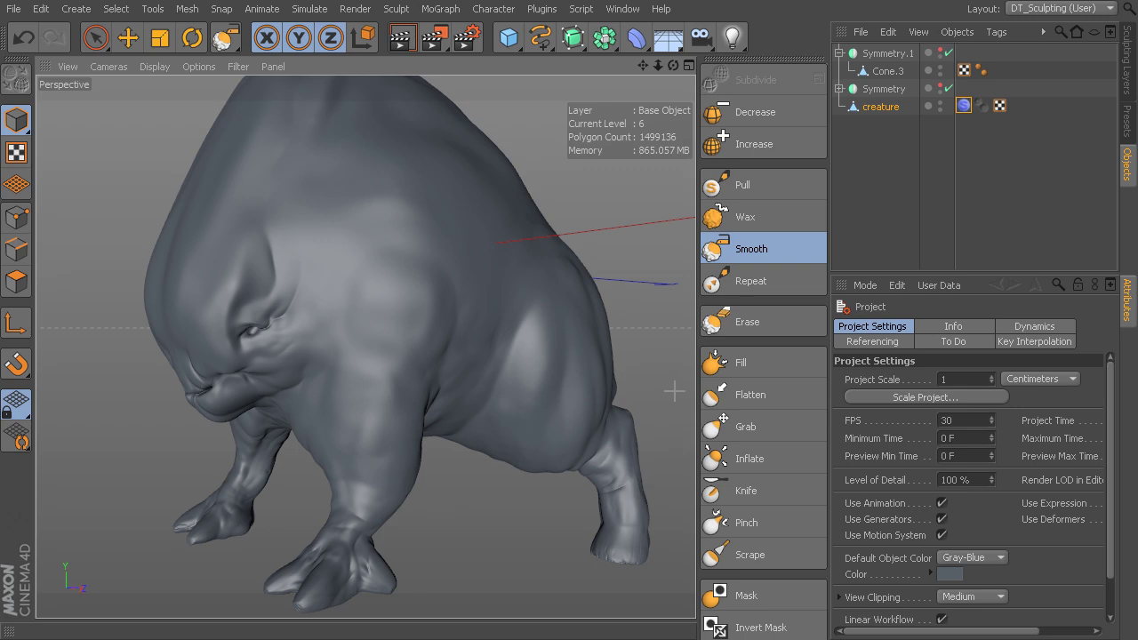
Step: Smooth the surface of the creature's forehead above the eye with the Smooth brush
mouse_move(673, 391)
left_mouse_down("alt")
mouse_move(454, 411)
mouse_move(414, 379)
mouse_move(366, 406)
mouse_move(511, 325)
left_mouse_up("alt")
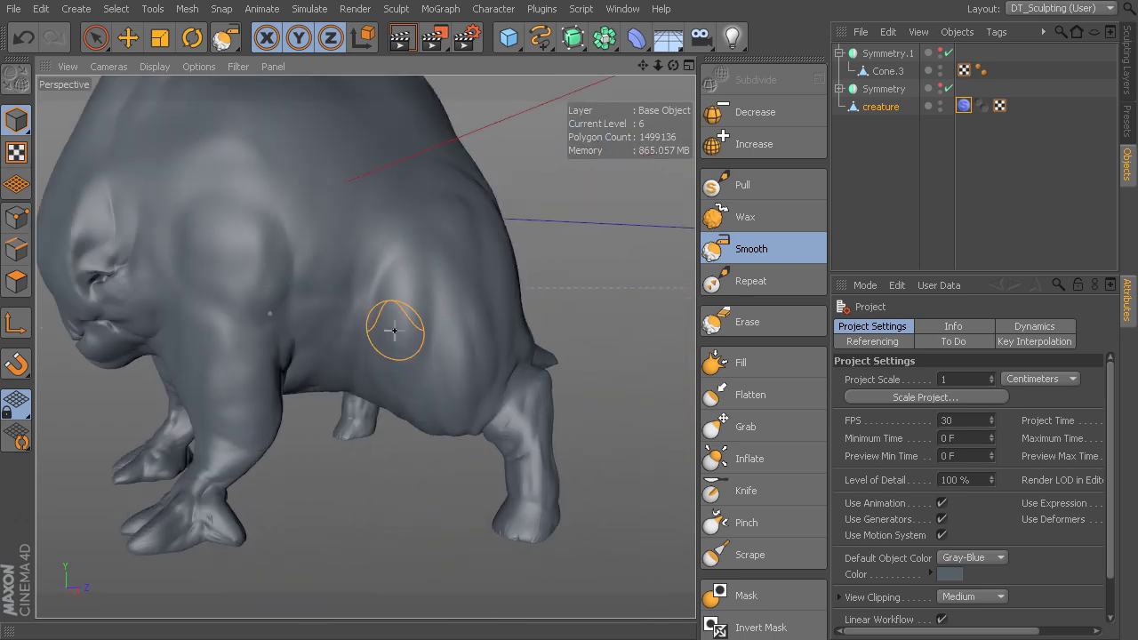
mouse_move(394, 329)
left_mouse_down("alt")
mouse_move(369, 343)
mouse_move(483, 356)
left_mouse_up("alt")
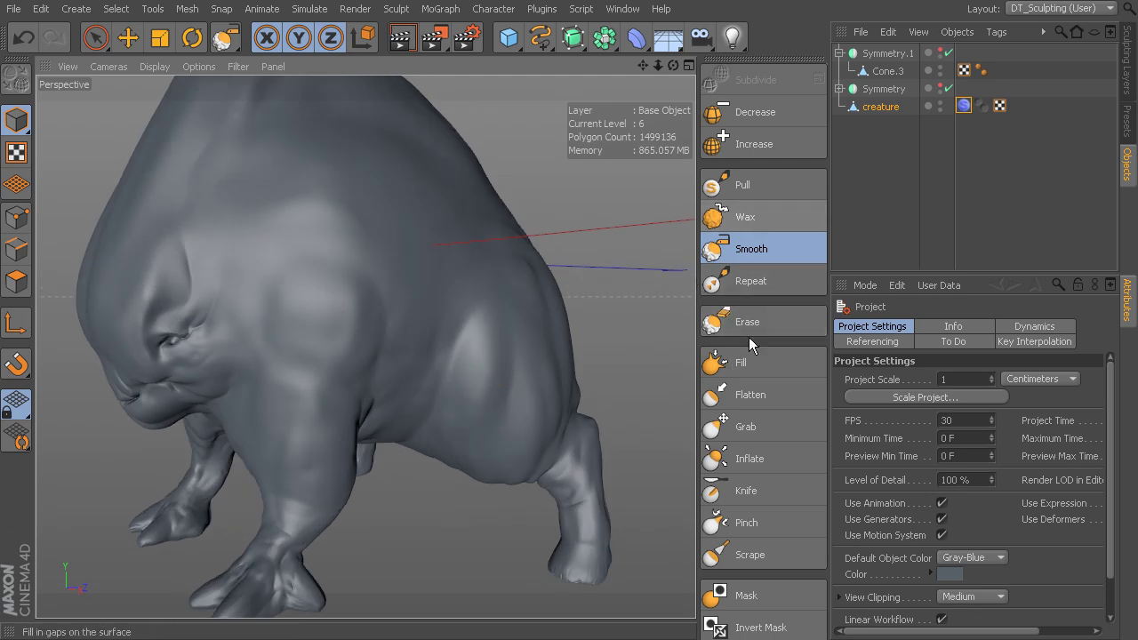
mouse_move(415, 351)
left_mouse_down("alt")
mouse_move(533, 419)
mouse_move(533, 446)
mouse_move(495, 394)
mouse_move(436, 401)
left_mouse_up("alt")
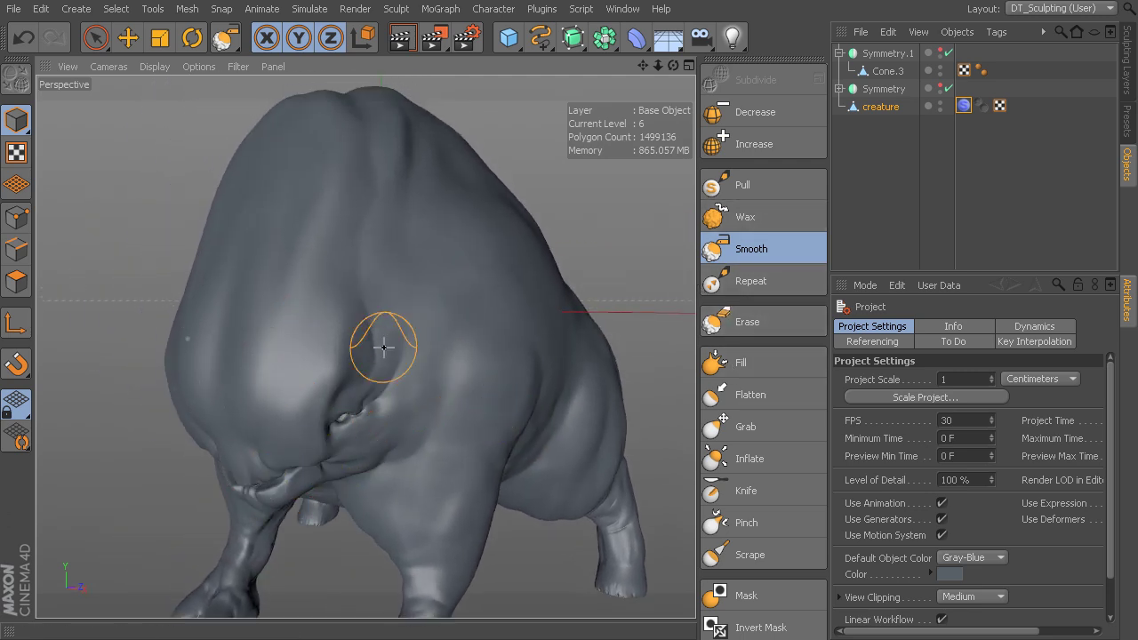
mouse_move(384, 346)
left_mouse_down()
mouse_move(326, 392)
mouse_move(336, 331)
left_mouse_up()
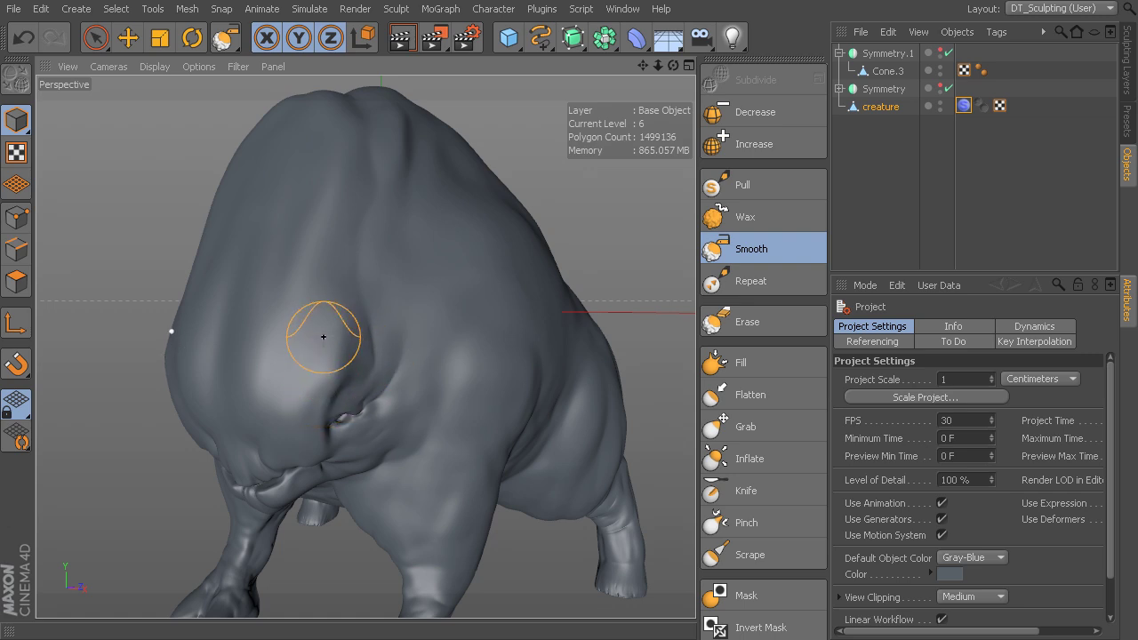
Step: Try a Pull brush stroke beside the creature's brow and undo it
left_click(756, 188)
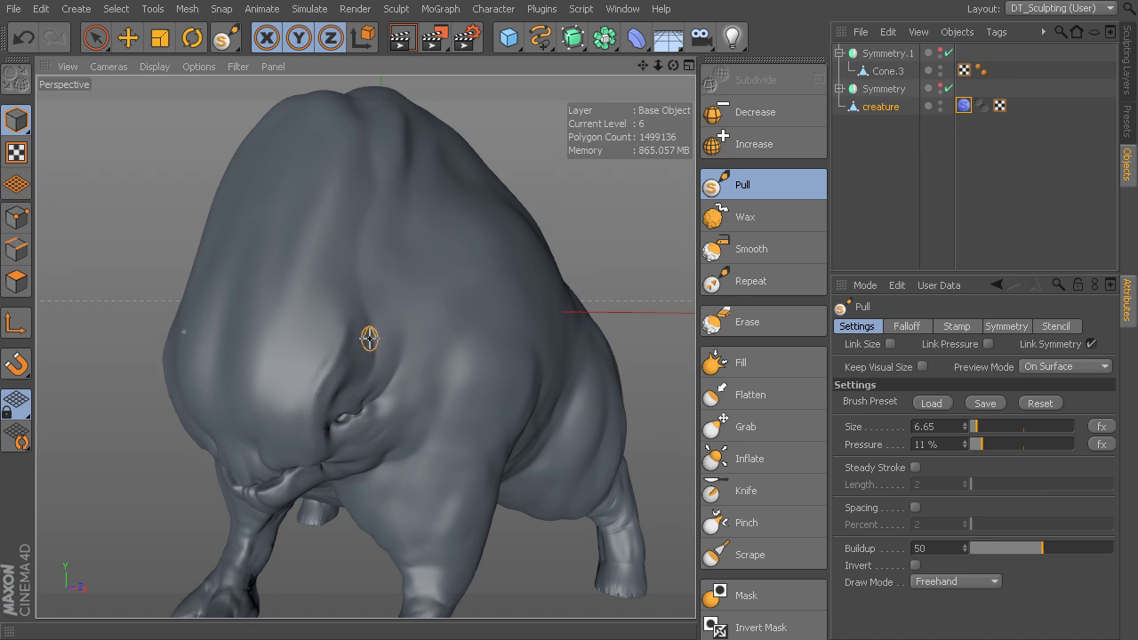
key("ctrl+z")
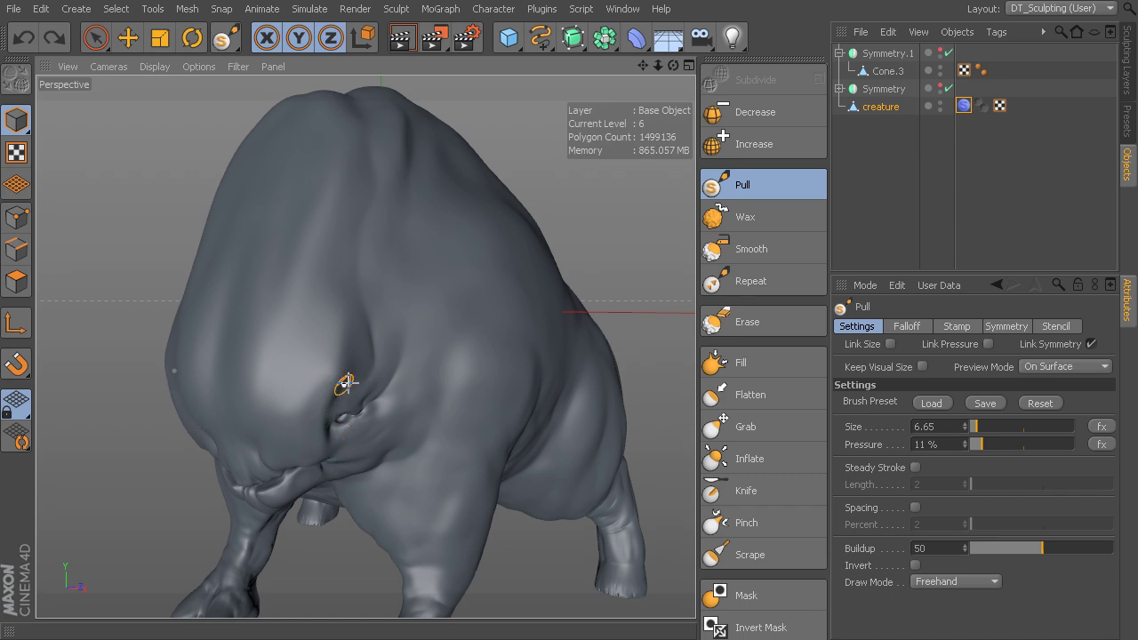
Step: Make Wax the active sculpting brush with its default settings restored, Size 20 and Pressure 50 %
left_click(746, 224)
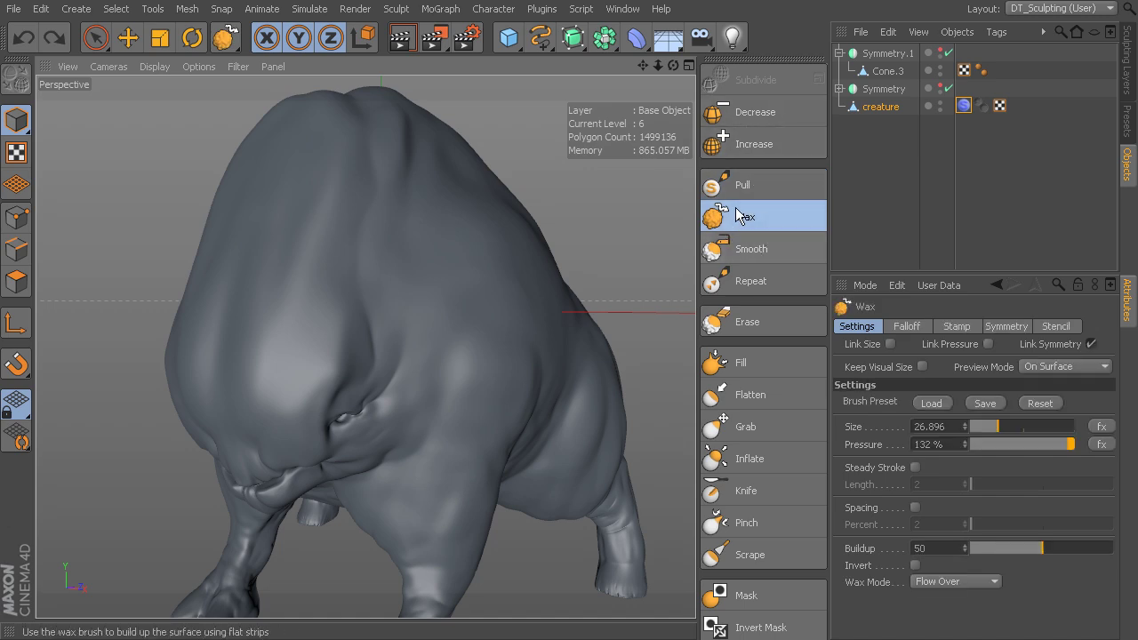
left_click(1038, 403)
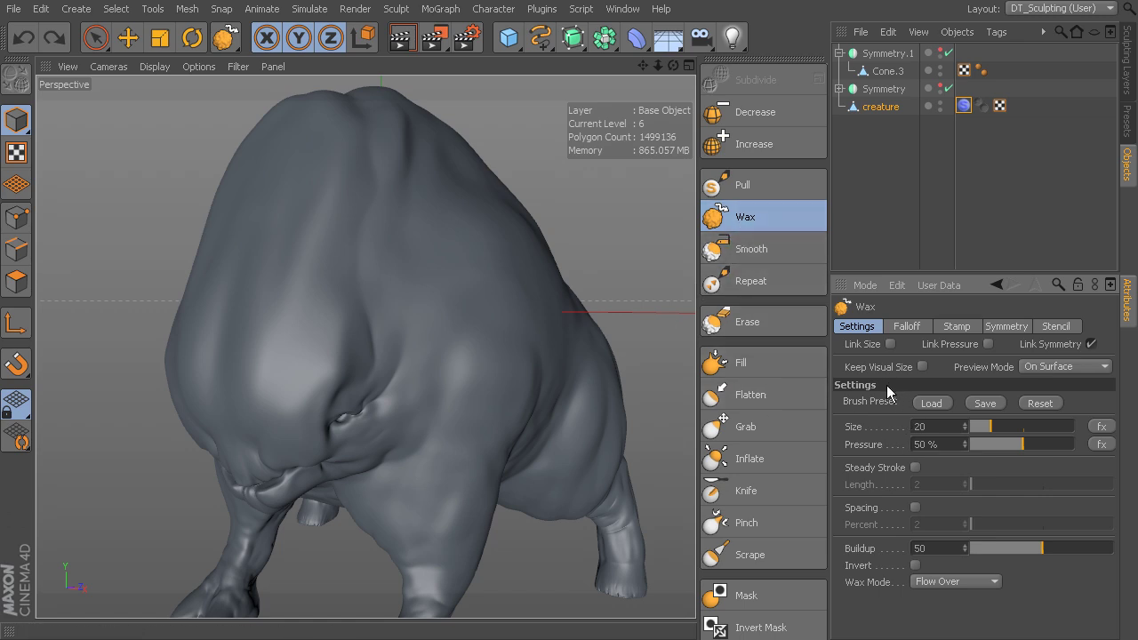
left_click(783, 187)
left_click(782, 222)
Step: Try broad Wax strokes down the middle of the creature's forehead with Buildup at 50
mouse_move(505, 284)
left_mouse_down("alt")
mouse_move(475, 282)
mouse_move(536, 305)
left_mouse_up("alt")
right_click_drag(526, 292, 558, 300, "alt")
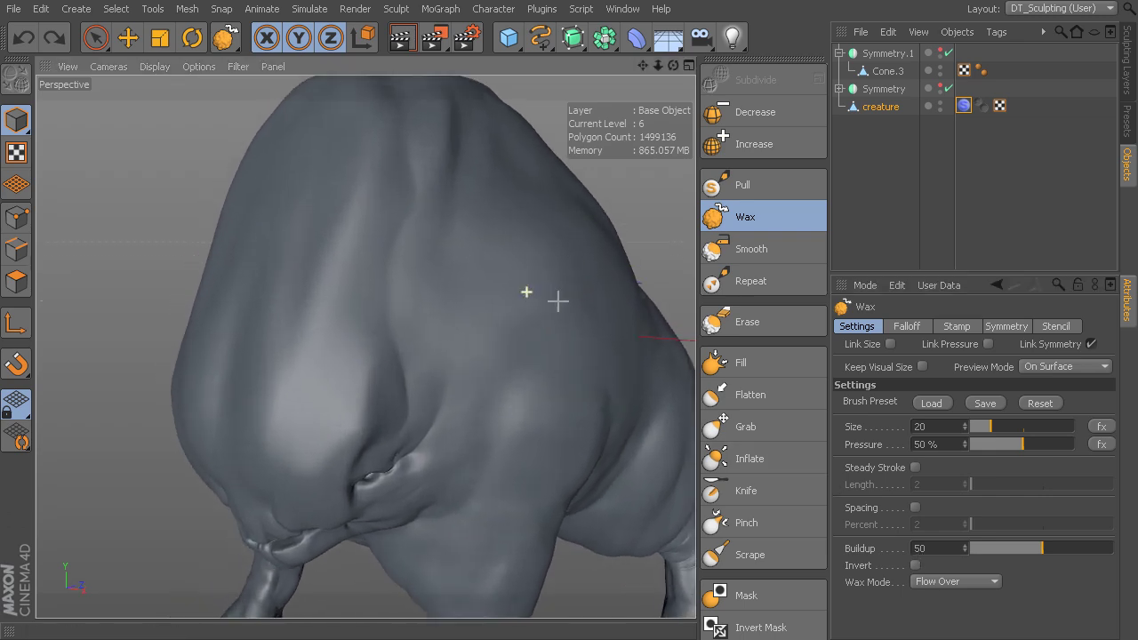
left_click_drag(557, 302, 521, 312, "alt")
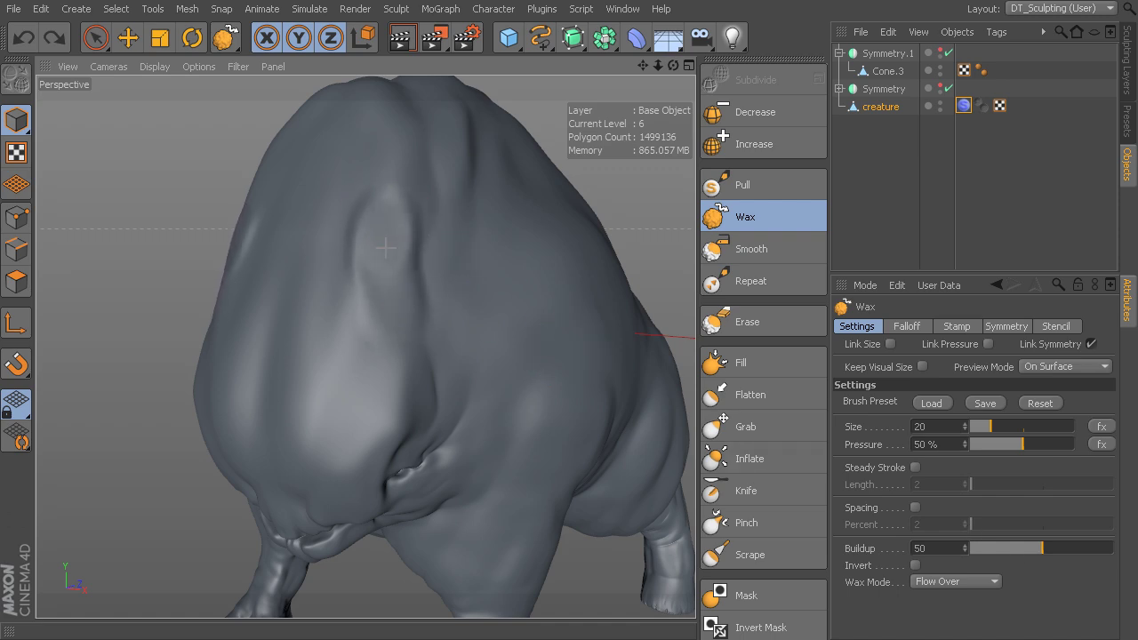
left_click_drag(385, 247, 394, 311)
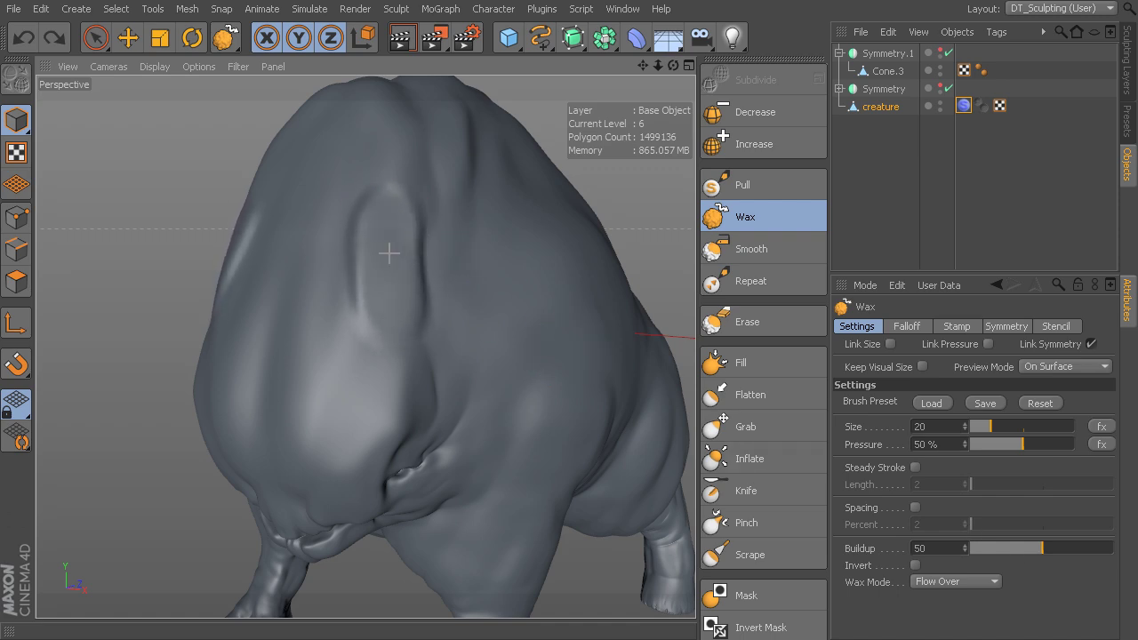
left_click_drag(507, 261, 361, 264, "alt")
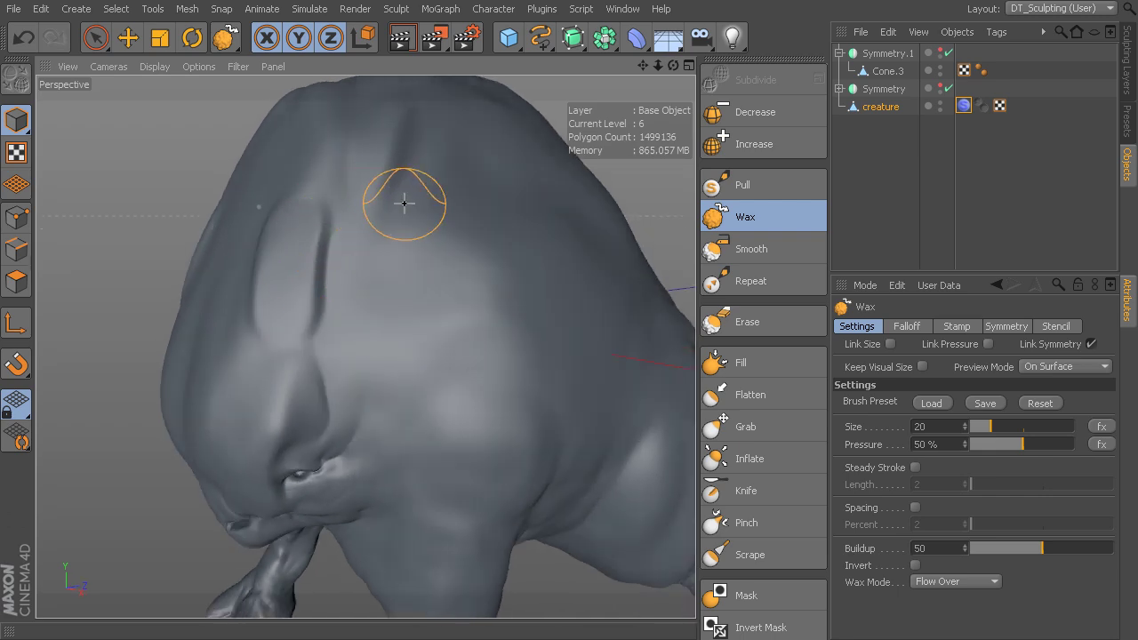
left_click_drag(401, 204, 480, 298, "alt")
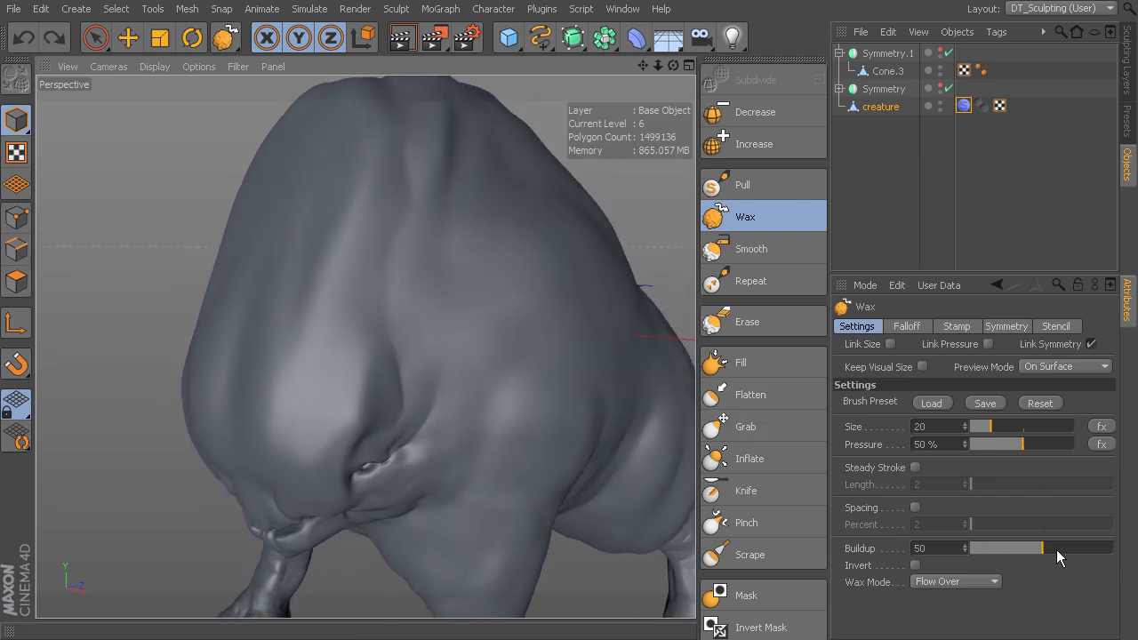
Step: Set the Wax brush's Buildup to 100 and test it with a stroke on the creature's side, undoing the stroke
left_click_drag(1057, 550, 1108, 553)
left_click_drag(653, 360, 622, 384, "alt")
mouse_move(466, 287)
left_mouse_down()
mouse_move(475, 347)
mouse_move(465, 283)
left_mouse_up()
key("ctrl+z")
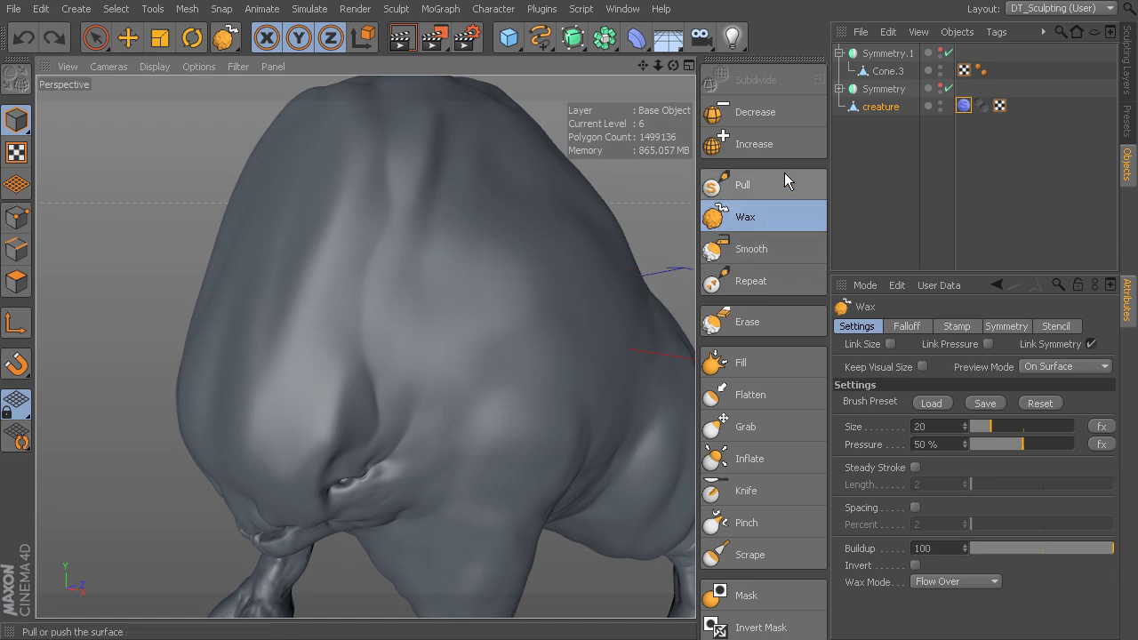
Step: Try a Pull brush stroke on the creature's side with Buildup at 40 and undo it
left_click(786, 182)
left_click(1055, 544)
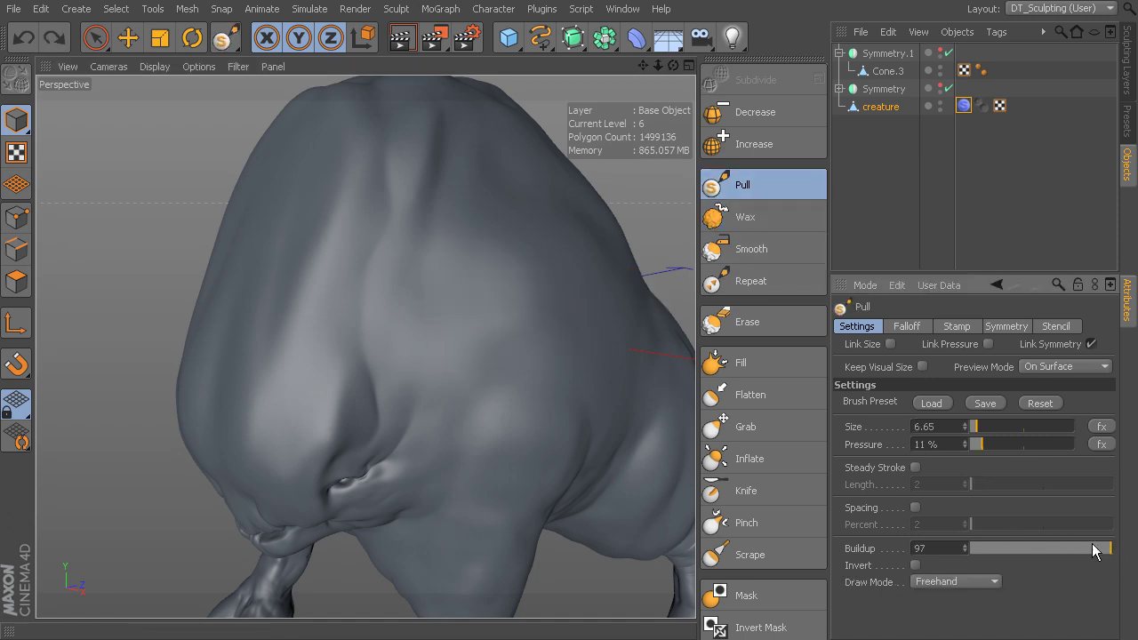
left_click_drag(482, 258, 495, 321)
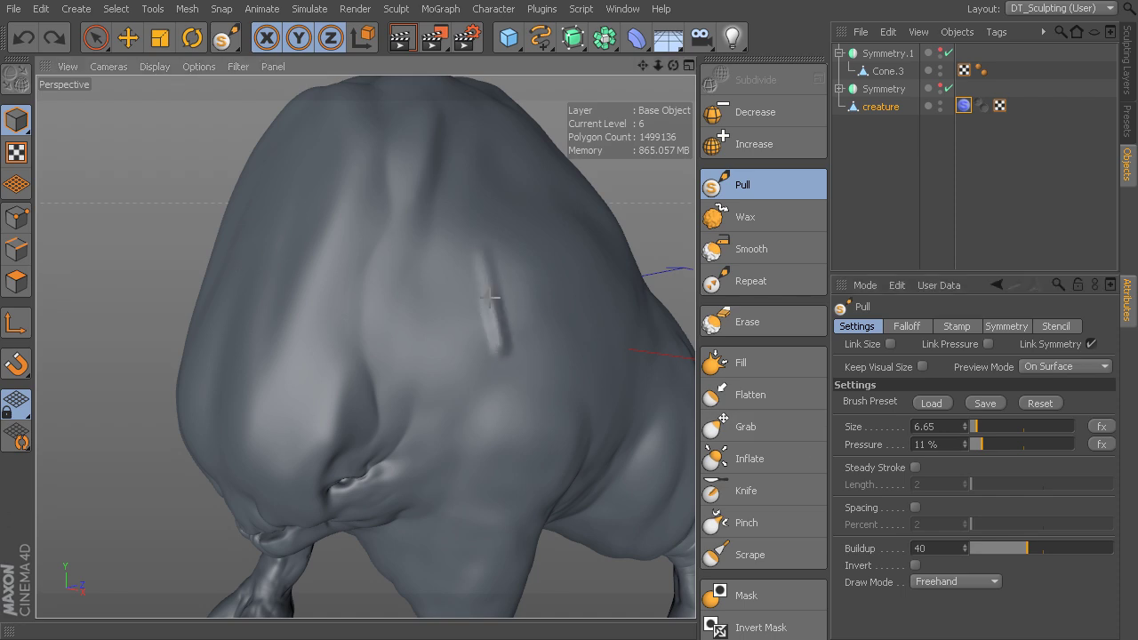
key("ctrl+z")
Step: Test a Pull stroke on the creature's side with Buildup raised to its maximum, undo it and lower Buildup again
left_click(1041, 548)
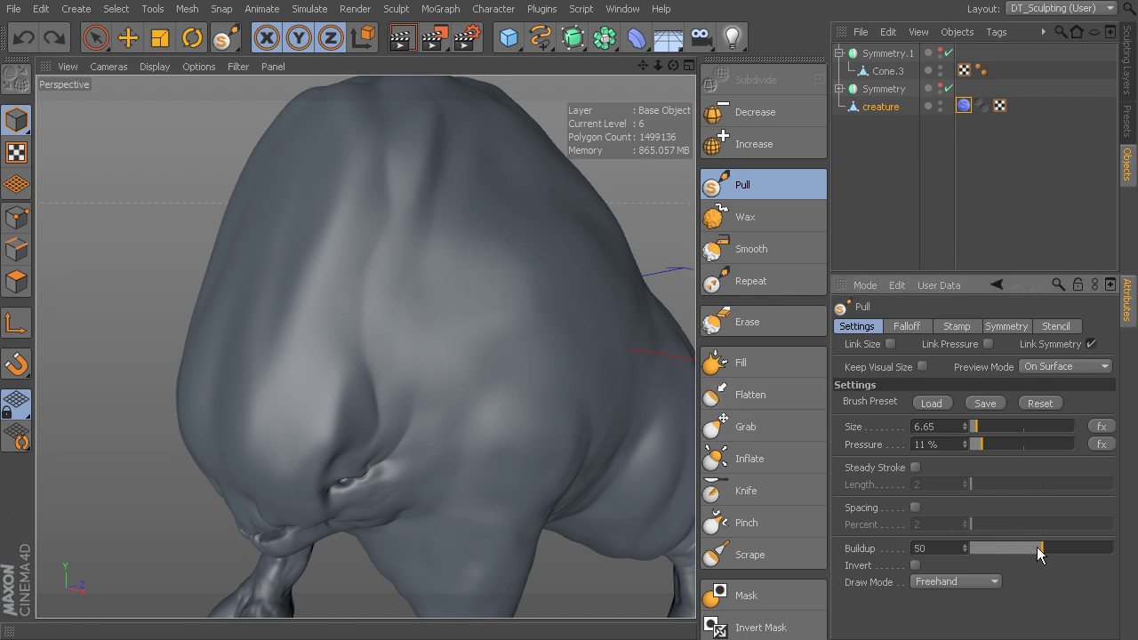
left_click_drag(1041, 549, 1113, 549)
left_click_drag(456, 228, 485, 313)
key("ctrl+z")
left_click_drag(1051, 549, 1043, 551)
Step: Shape the brow above the creature's eye with the Wax brush reduced to Size 5.772 and Pressure 44 %
left_click(766, 221)
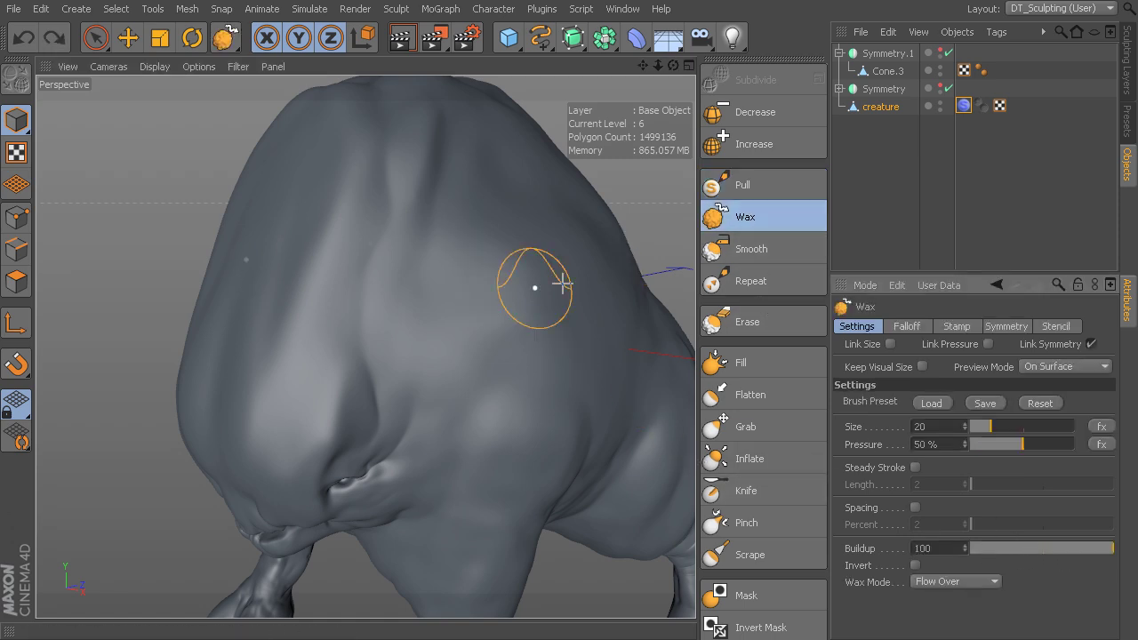
left_click_drag(391, 325, 430, 315, "alt")
middle_click_drag(474, 308, 447, 307)
mouse_move(447, 307)
left_mouse_down("alt")
mouse_move(453, 323)
mouse_move(406, 434)
mouse_move(374, 426)
mouse_move(364, 381)
left_mouse_up("alt")
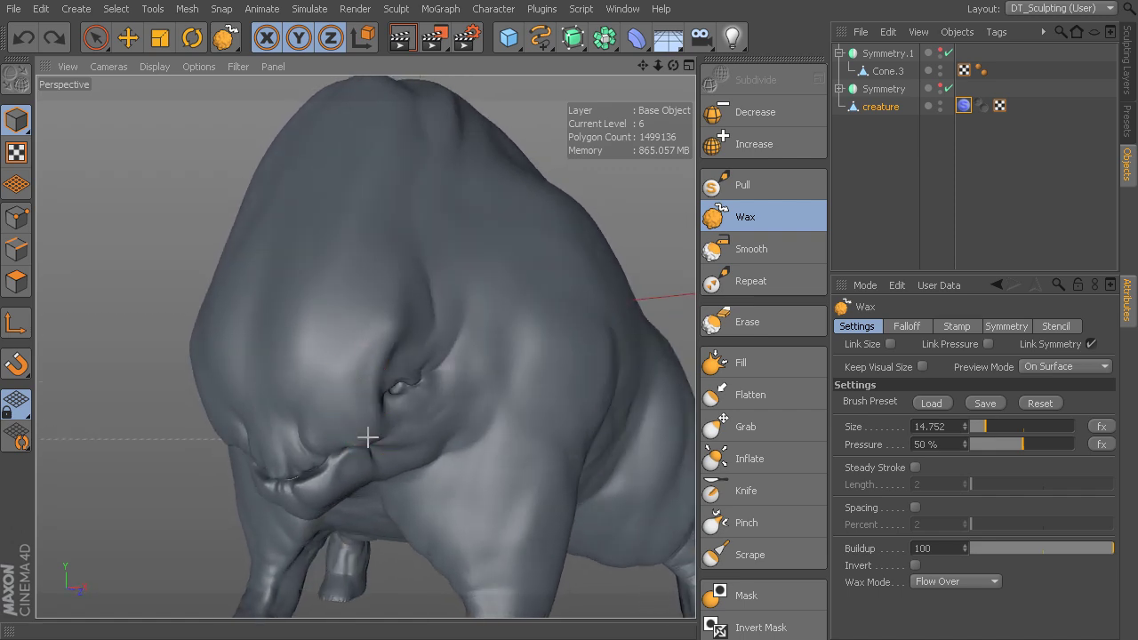
middle_click_drag(379, 398, 347, 393)
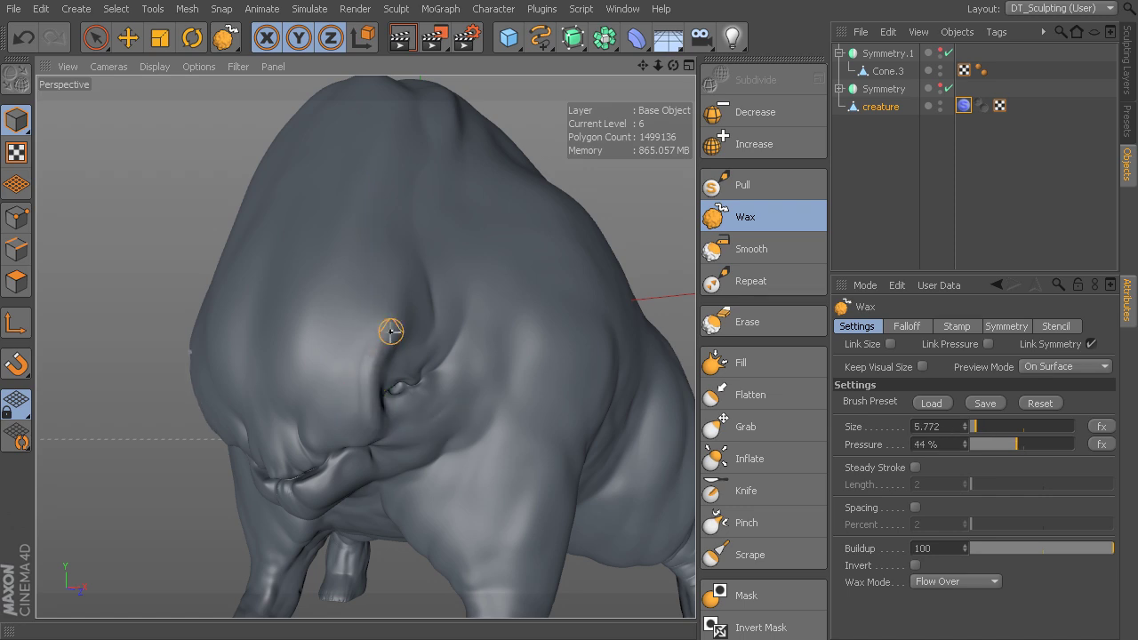
Step: Build a raised Wax ridge from the brow along the forehead's edge up to the crown, using brush Size 9.638
mouse_move(419, 265)
left_mouse_down("alt")
mouse_move(397, 330)
mouse_move(401, 231)
left_mouse_up("alt")
left_click_drag(402, 269, 394, 323, "alt")
middle_click_drag(394, 320, 405, 316)
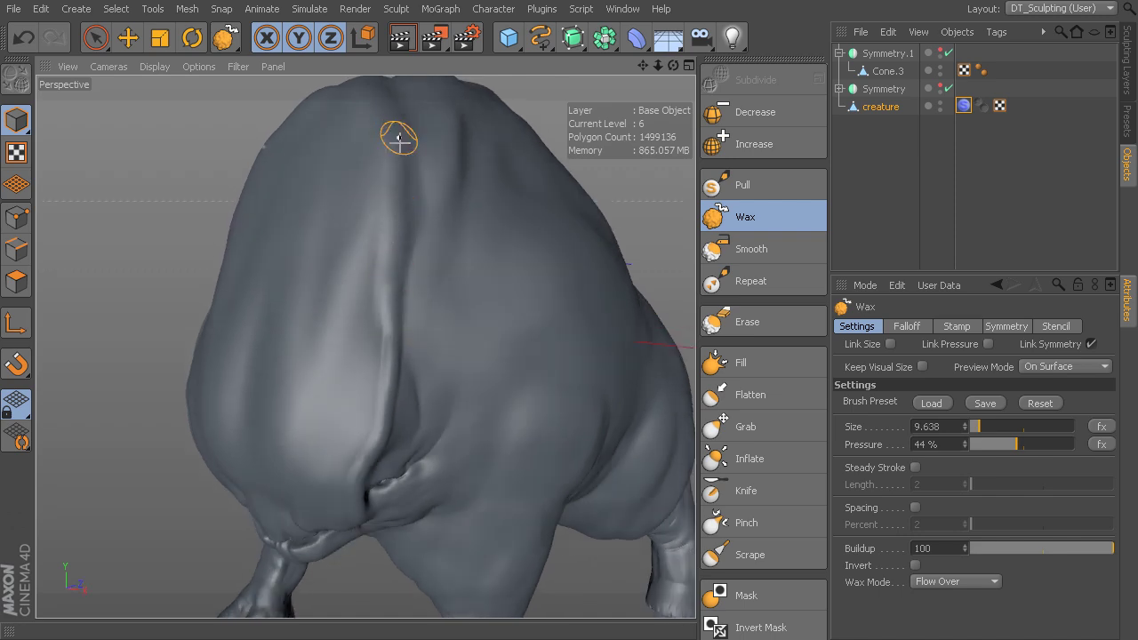
left_click_drag(399, 137, 405, 303, "alt")
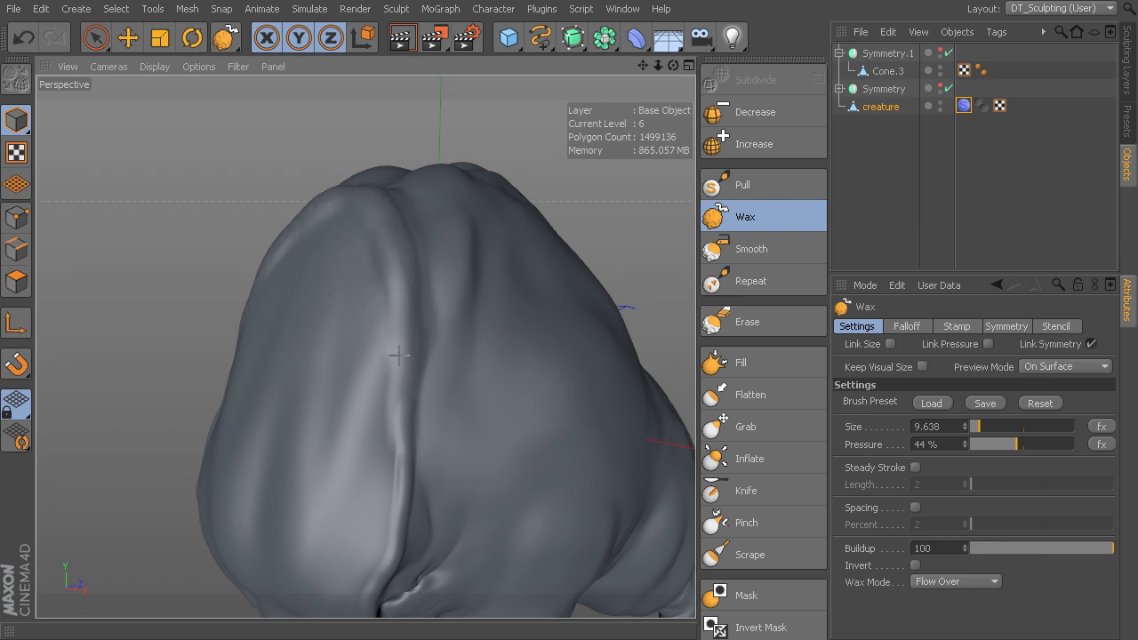
mouse_move(389, 290)
left_mouse_down("alt")
mouse_move(368, 343)
mouse_move(427, 292)
left_mouse_up("alt")
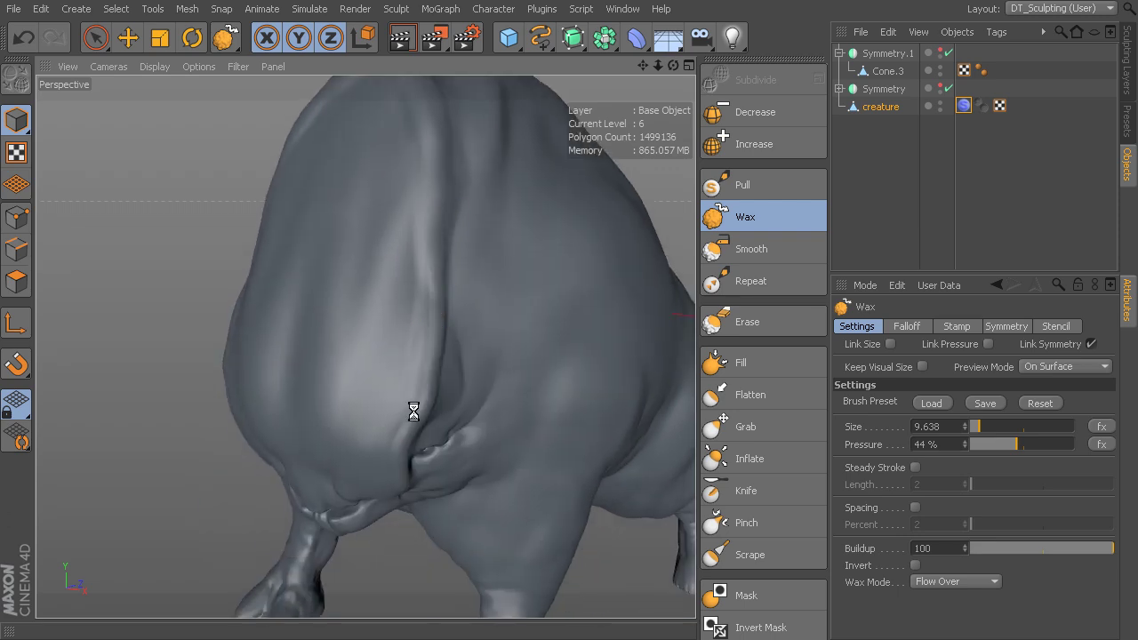
mouse_move(394, 453)
left_mouse_down("alt")
mouse_move(364, 343)
mouse_move(428, 402)
left_mouse_up("alt")
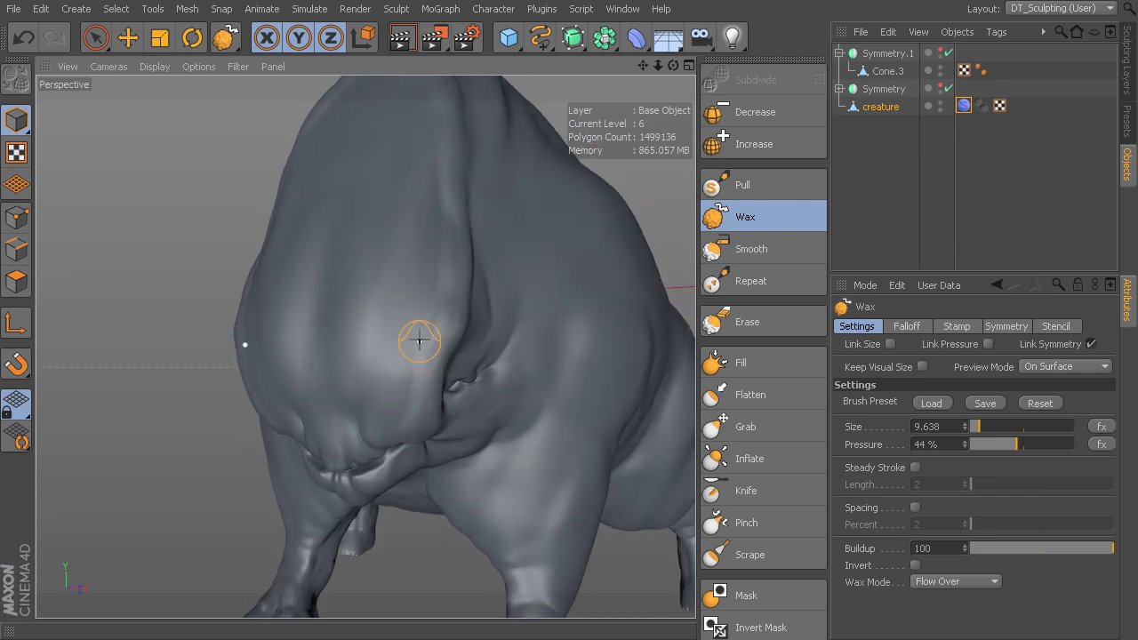
left_click_drag(417, 338, 379, 441, "alt")
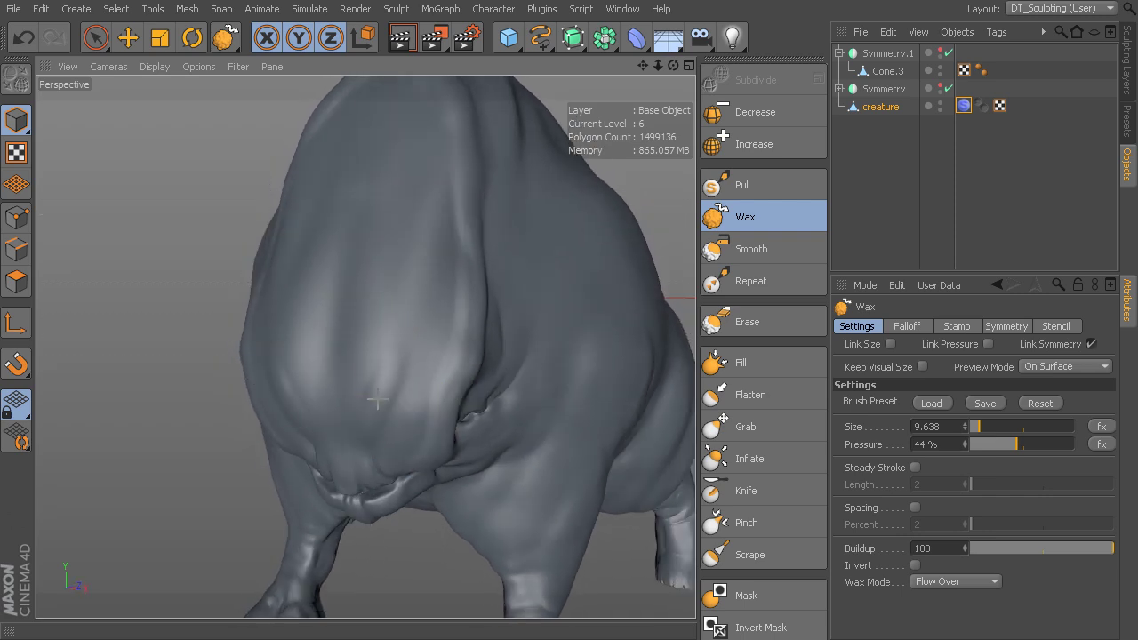
Step: Sculpt long vertical folds enclosed by an arched ridge on the lower centre of the creature's forehead with the Wax brush
mouse_move(377, 401)
left_mouse_down()
mouse_move(373, 228)
mouse_move(379, 389)
left_mouse_up()
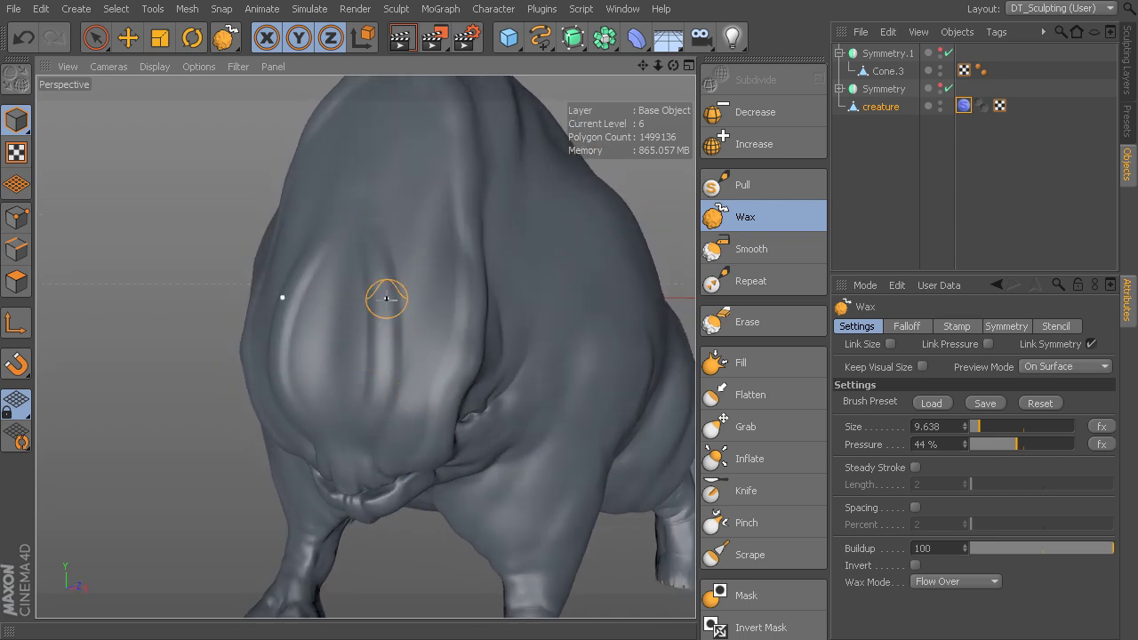
left_click_drag(386, 299, 325, 221)
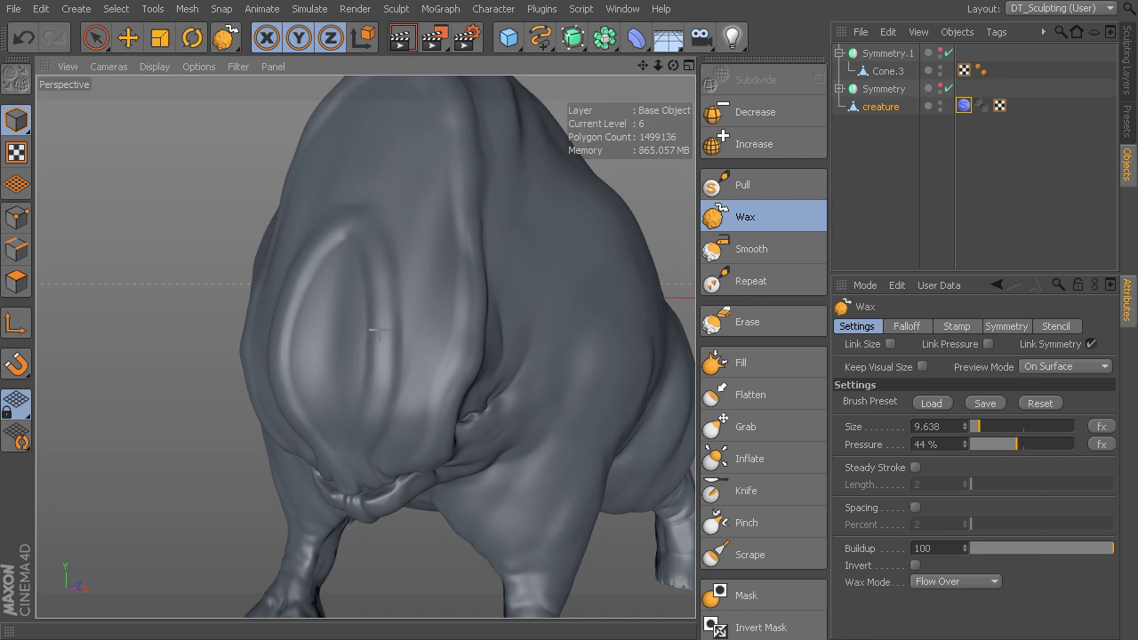
mouse_move(368, 223)
left_mouse_down("alt")
mouse_move(368, 414)
mouse_move(370, 359)
left_mouse_up("alt")
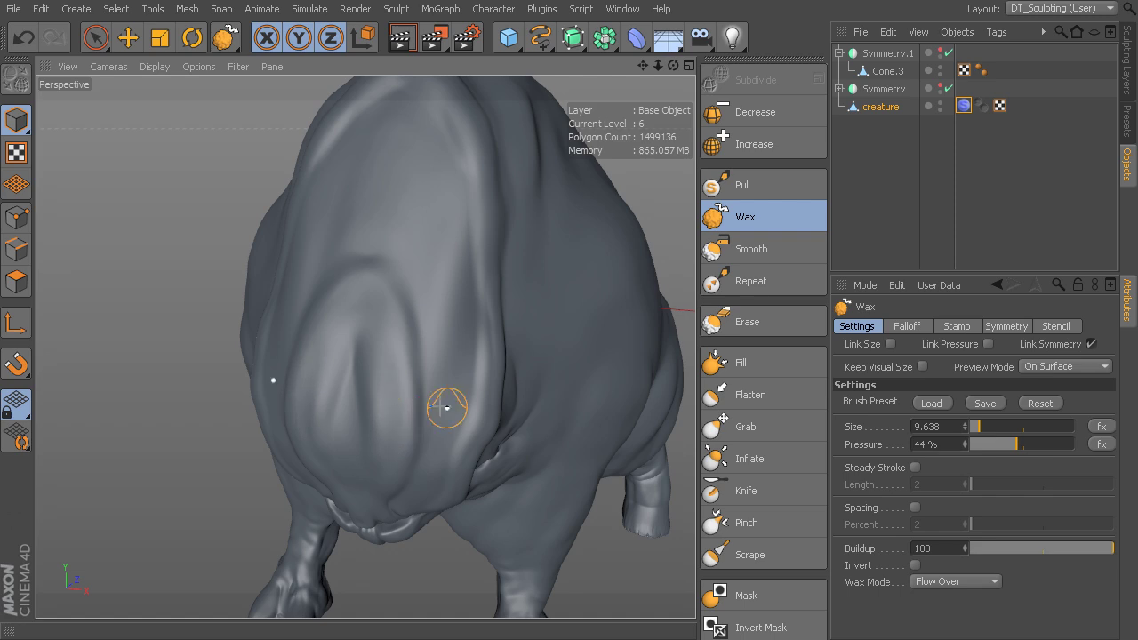
left_click_drag(441, 407, 430, 396, "alt")
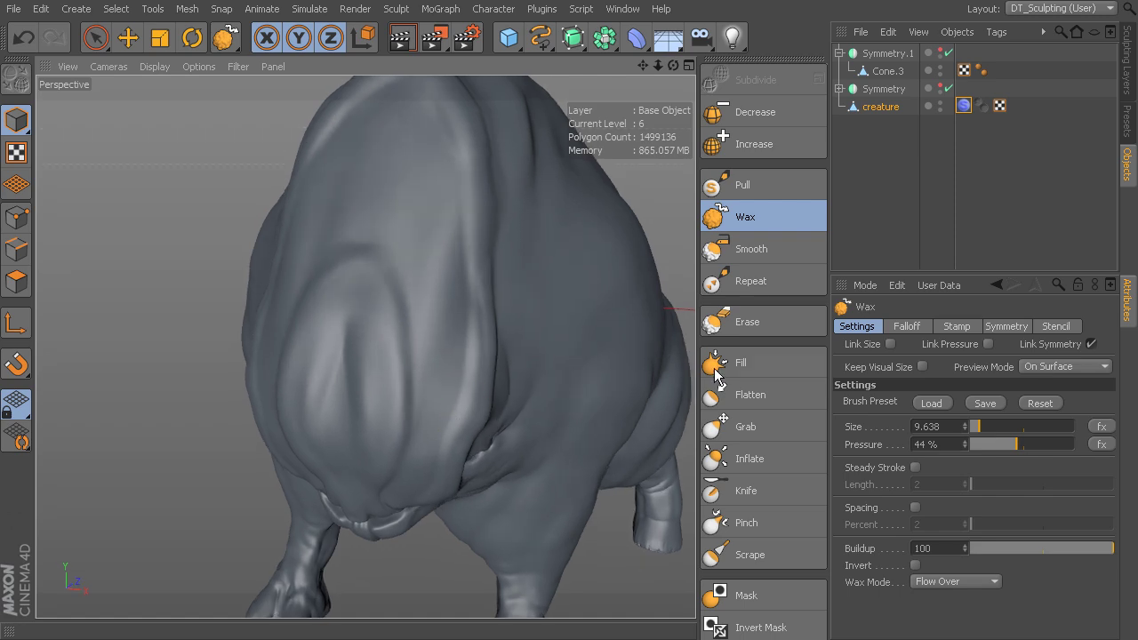
Step: Raise the middle of the Wax brush's falloff curve with an added point, testing it on the forehead and undoing the stroke
left_click(911, 325)
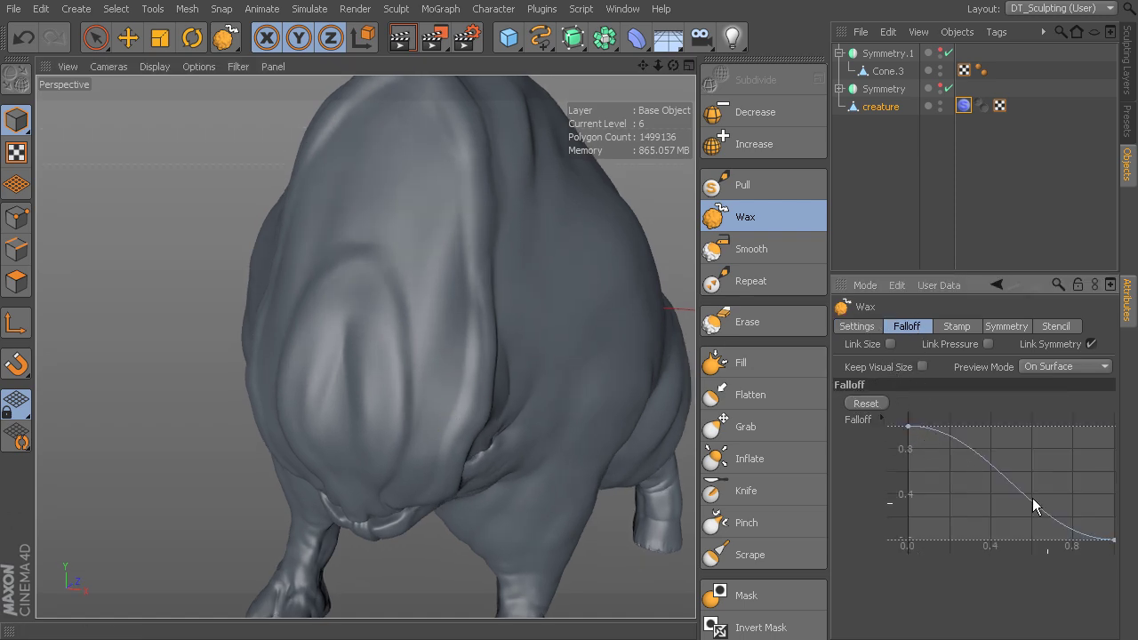
left_click_drag(1024, 496, 1048, 458)
left_click_drag(398, 208, 430, 305)
key("ctrl+z")
Step: Strengthen the ridge around the top of the forehead and add Wax folds down its side toward the eye
left_click_drag(442, 241, 450, 260, "alt")
mouse_move(366, 346)
left_mouse_down("alt")
mouse_move(442, 320)
mouse_move(457, 228)
mouse_move(406, 187)
mouse_move(442, 322)
left_mouse_up("alt")
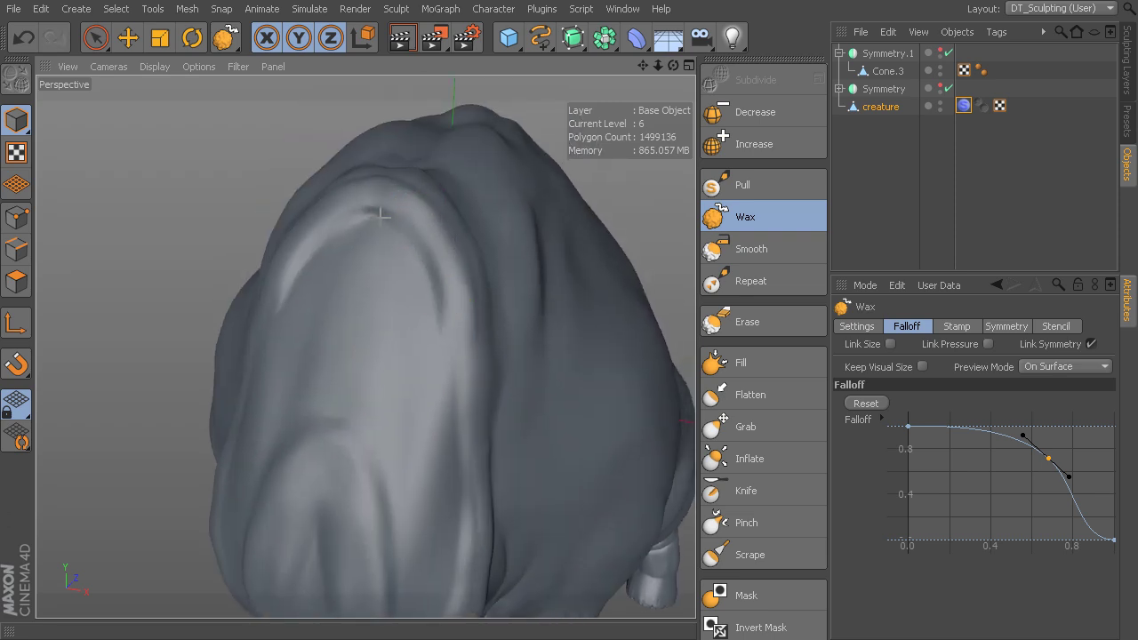
left_click_drag(479, 358, 427, 276, "alt")
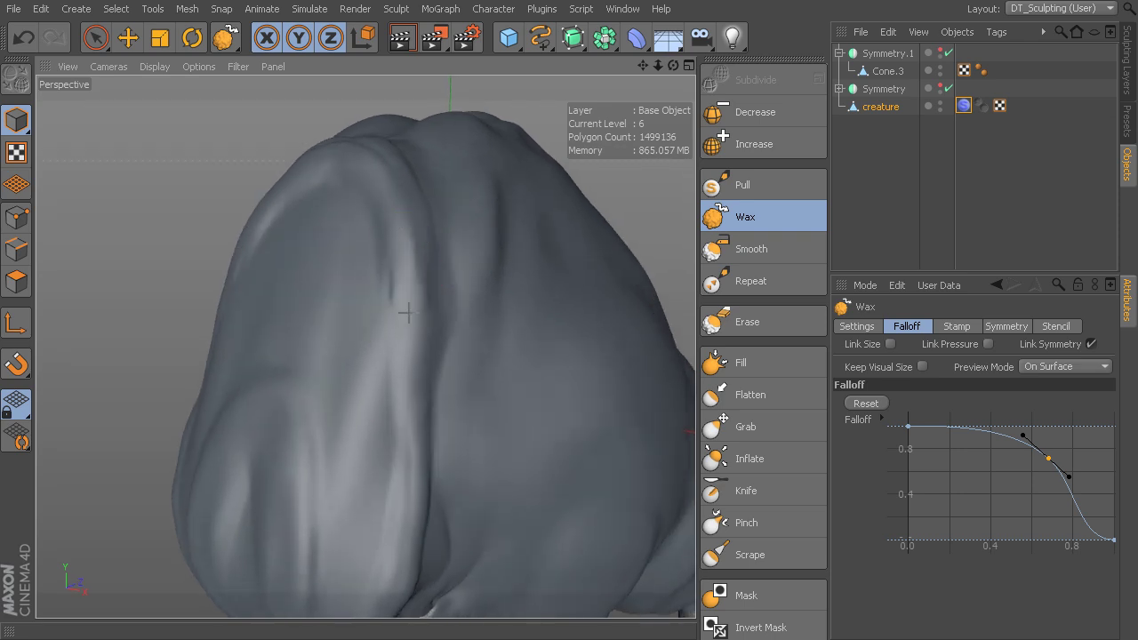
mouse_move(381, 518)
left_mouse_down("alt")
mouse_move(442, 299)
mouse_move(389, 498)
left_mouse_up("alt")
left_click_drag(416, 356, 375, 457)
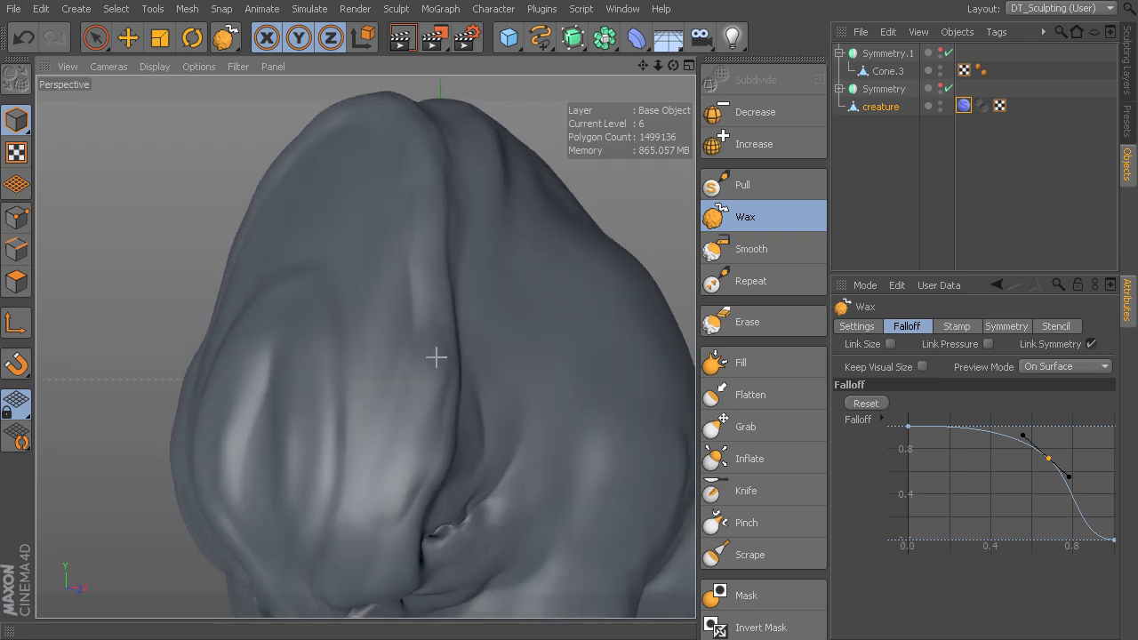
Step: Build up raised oval lumps along the top of the creature's back behind the head with the Wax brush
mouse_move(424, 428)
left_mouse_down("alt")
mouse_move(412, 355)
mouse_move(391, 477)
mouse_move(417, 407)
mouse_move(400, 368)
mouse_move(382, 422)
left_mouse_up("alt")
mouse_move(333, 487)
left_mouse_down()
mouse_move(368, 414)
mouse_move(391, 458)
mouse_move(350, 499)
left_mouse_up()
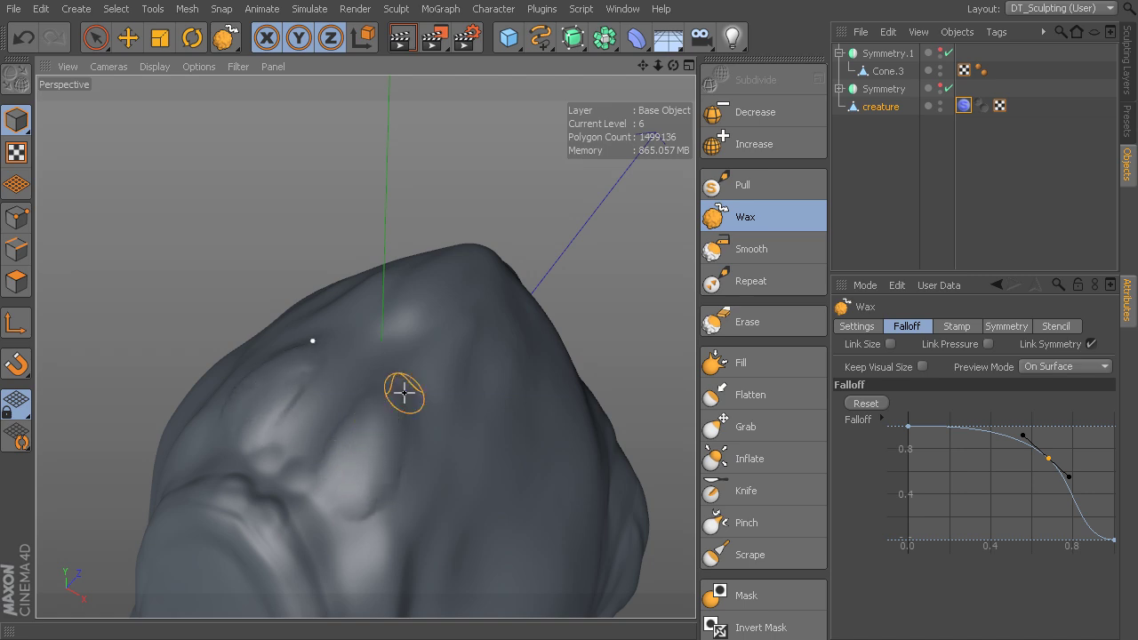
left_click_drag(404, 393, 399, 404, "alt")
mouse_move(439, 355)
left_mouse_down("alt")
mouse_move(432, 389)
mouse_move(408, 373)
mouse_move(462, 323)
mouse_move(389, 403)
left_mouse_up("alt")
left_click_drag(459, 348, 434, 375)
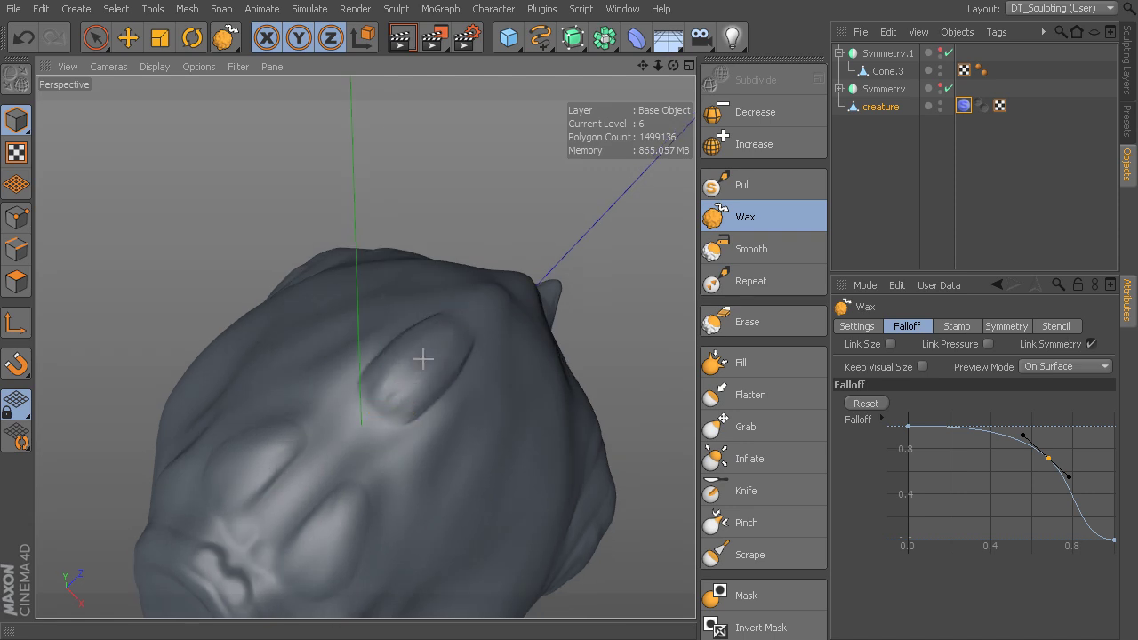
Step: Continue the row of raised oval lumps down the middle of the creature's back with the Wax brush
mouse_move(503, 374)
left_mouse_down("alt")
mouse_move(183, 287)
mouse_move(366, 343)
mouse_move(322, 365)
left_mouse_up("alt")
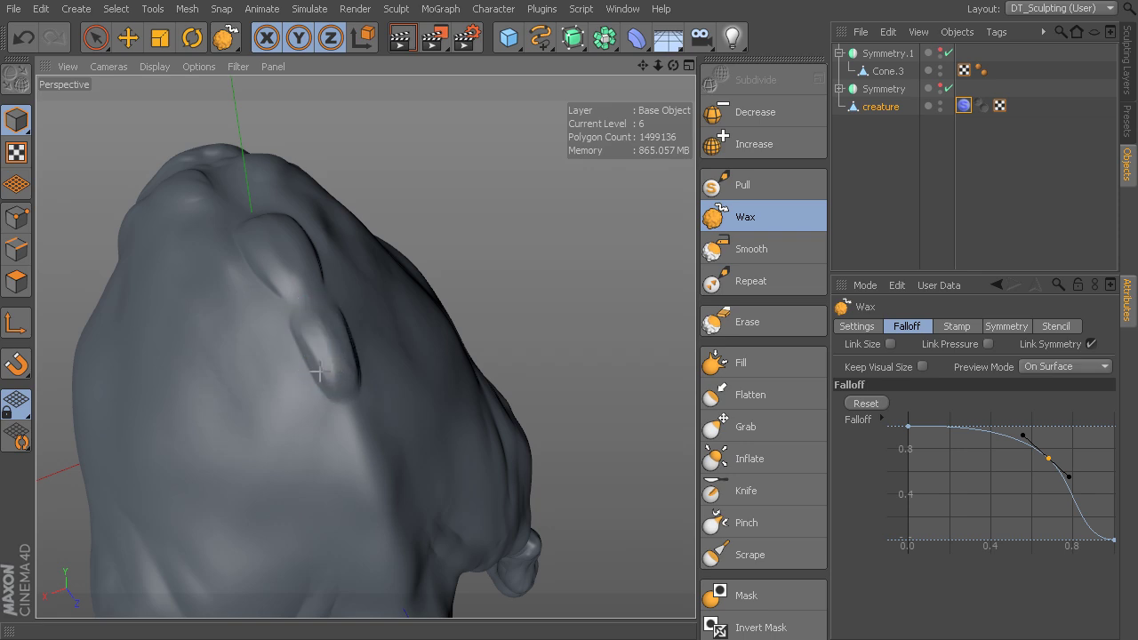
mouse_move(363, 455)
left_mouse_down("alt")
mouse_move(361, 412)
mouse_move(373, 478)
left_mouse_up("alt")
mouse_move(338, 387)
left_mouse_down()
mouse_move(379, 470)
mouse_move(385, 343)
left_mouse_up()
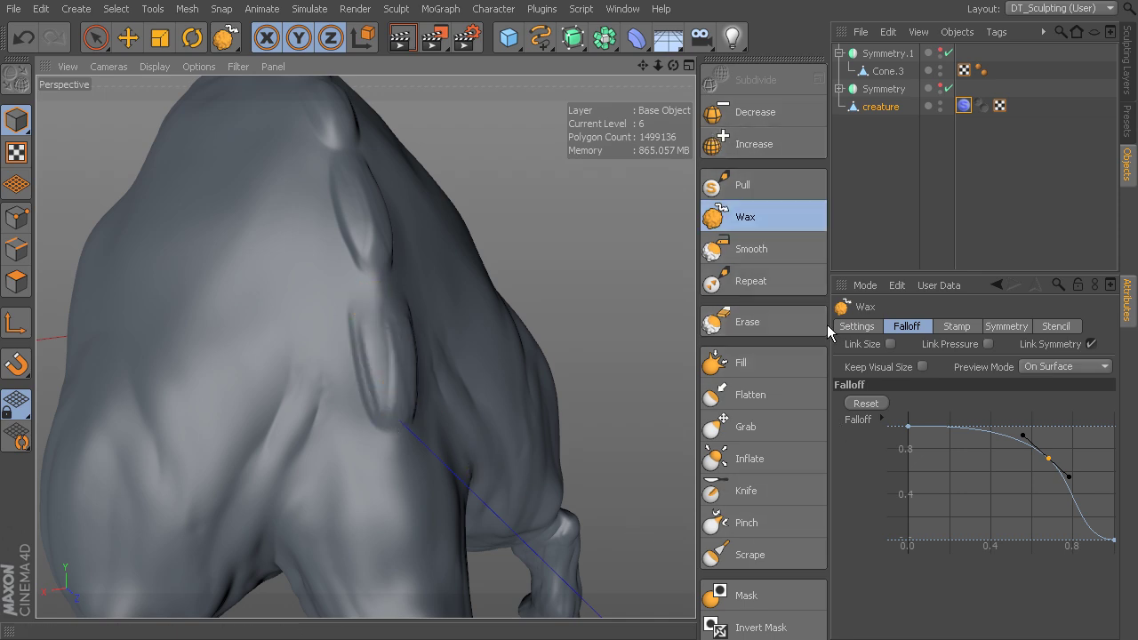
Step: Extend the row of lumps over the rump and along the tail with Wax strokes at buildup 100
left_click(857, 327)
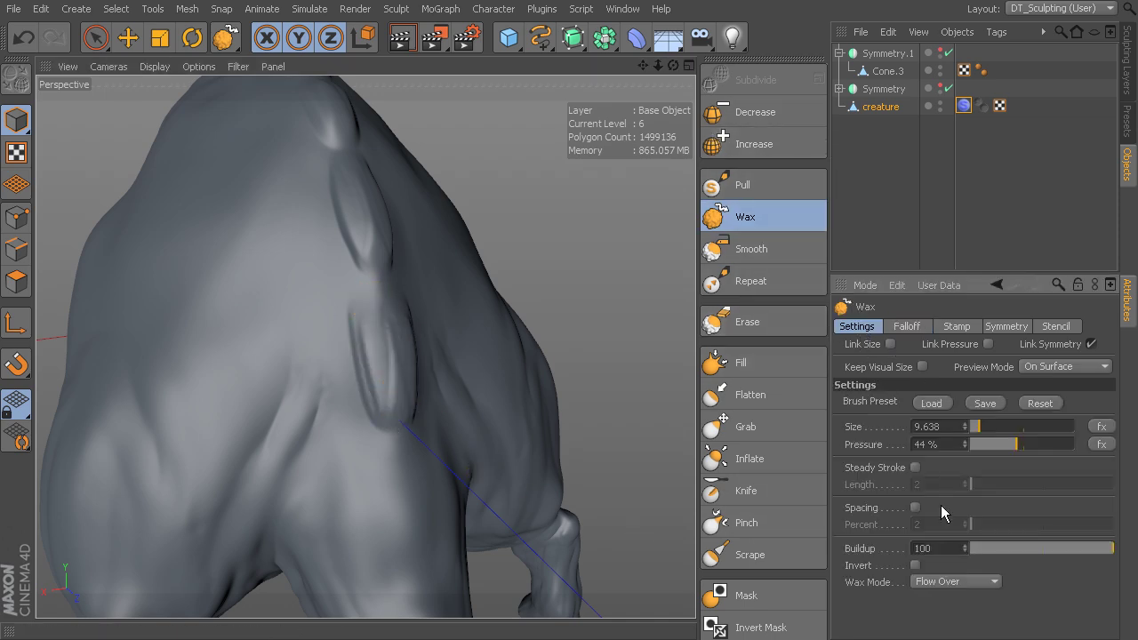
left_click_drag(435, 363, 406, 335, "alt")
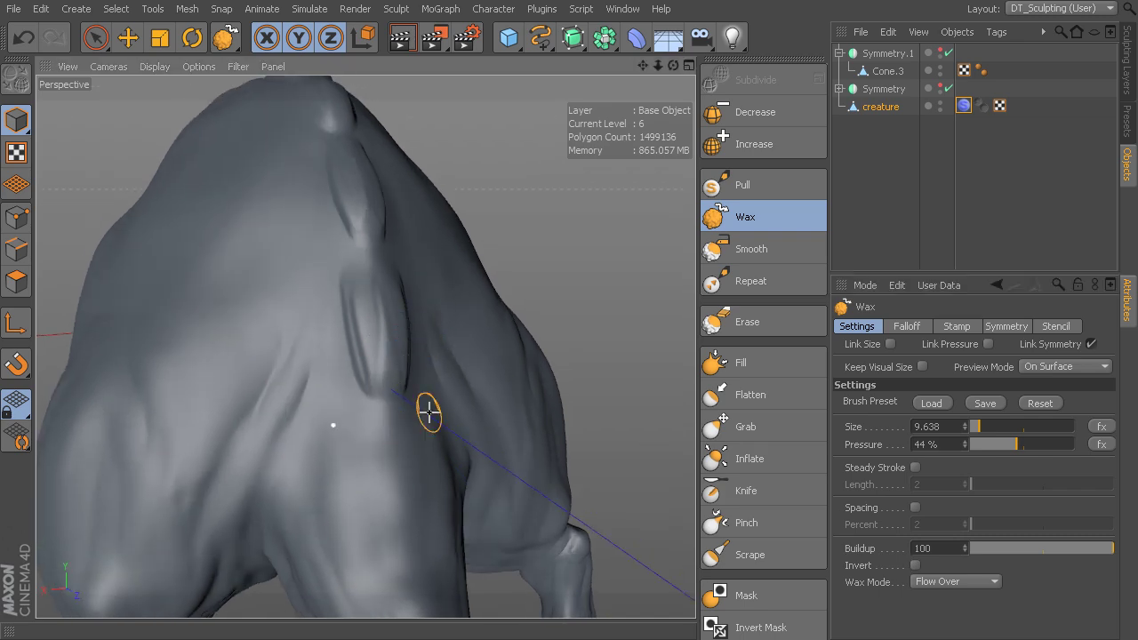
left_click_drag(427, 409, 437, 318, "alt")
left_click_drag(371, 264, 386, 277)
left_click_drag(389, 328, 391, 379)
left_click_drag(382, 335, 395, 374)
left_click_drag(380, 313, 400, 389)
left_click_drag(401, 431, 410, 469)
left_click_drag(400, 427, 416, 474)
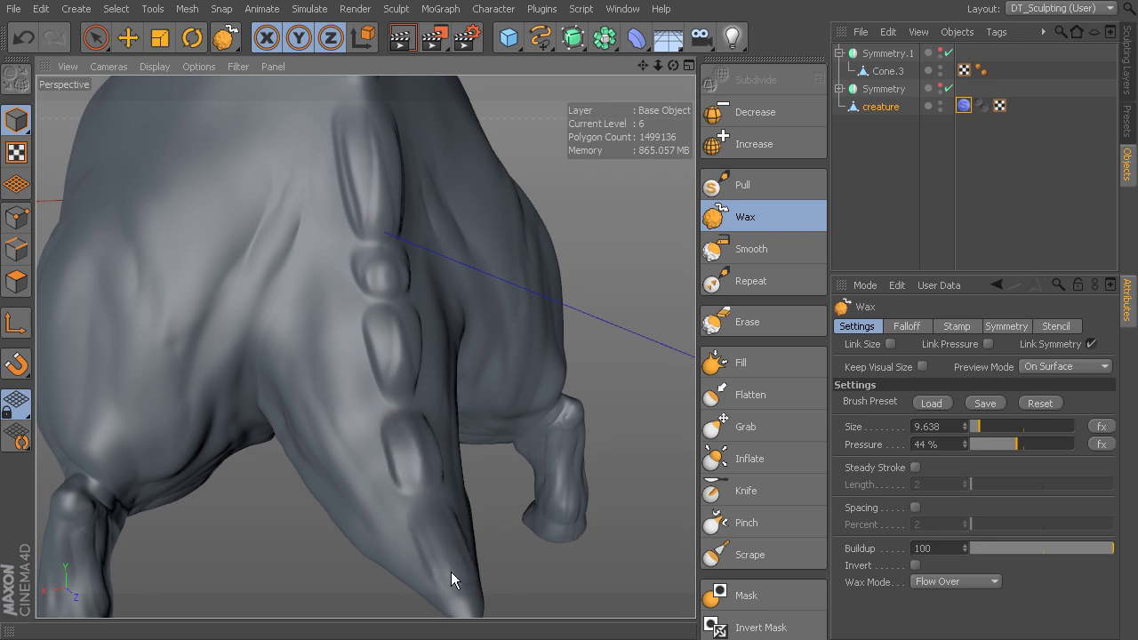
Step: Set the Wax mode to Valley and try a stroke beside the creature's eye, undoing it
mouse_move(427, 528)
left_mouse_down("alt")
mouse_move(484, 471)
mouse_move(678, 496)
left_mouse_up("alt")
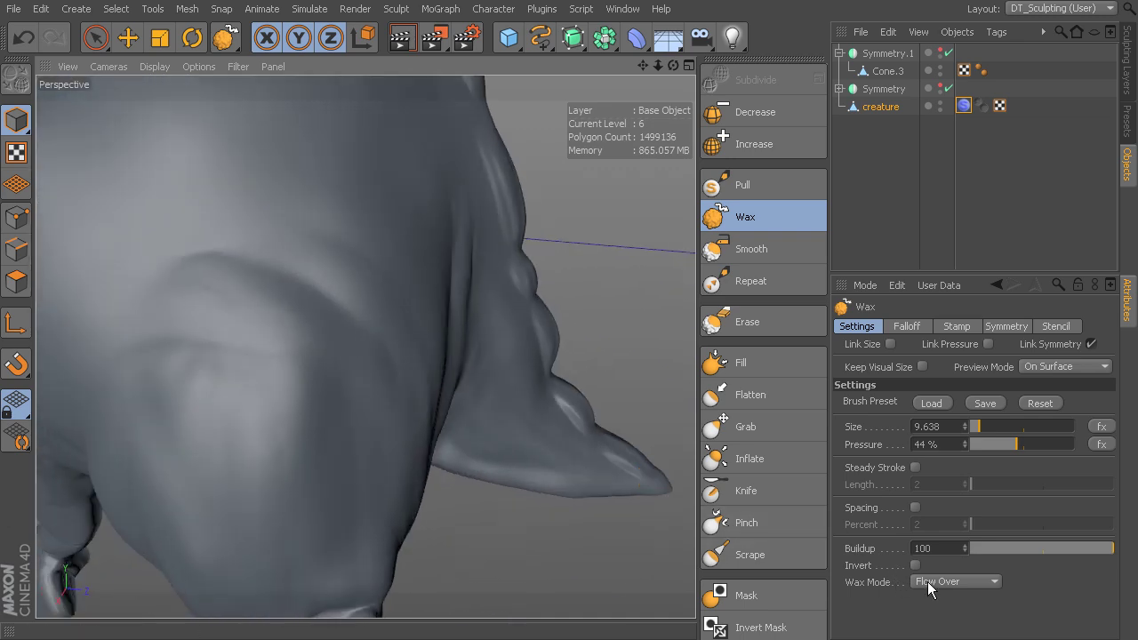
left_click_drag(500, 480, 485, 383, "alt")
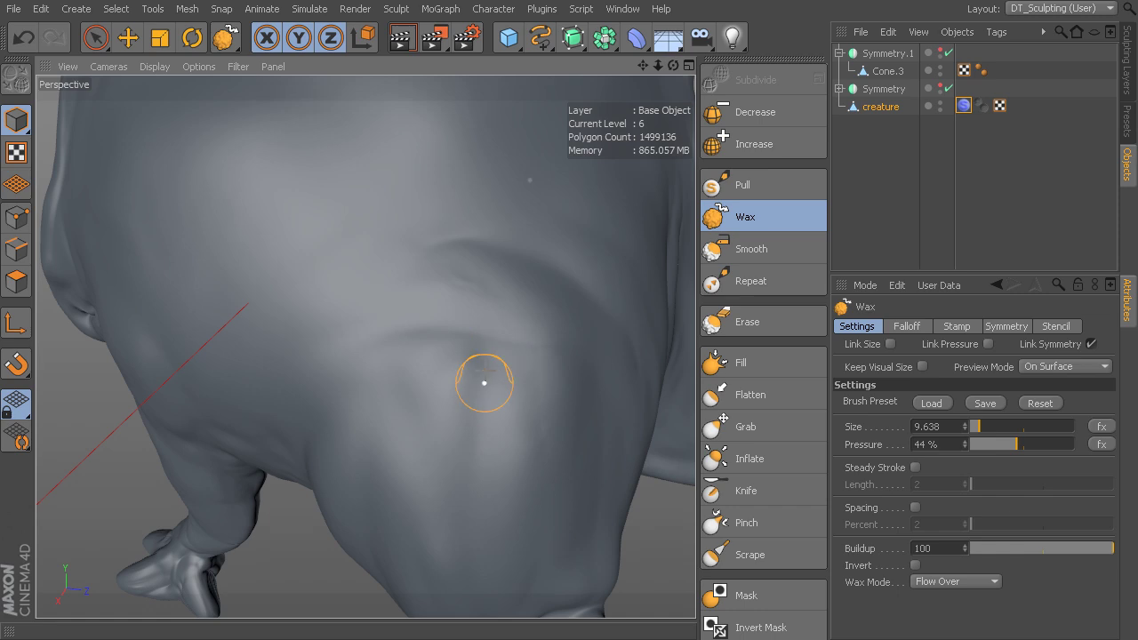
left_click(941, 588)
left_click(945, 616)
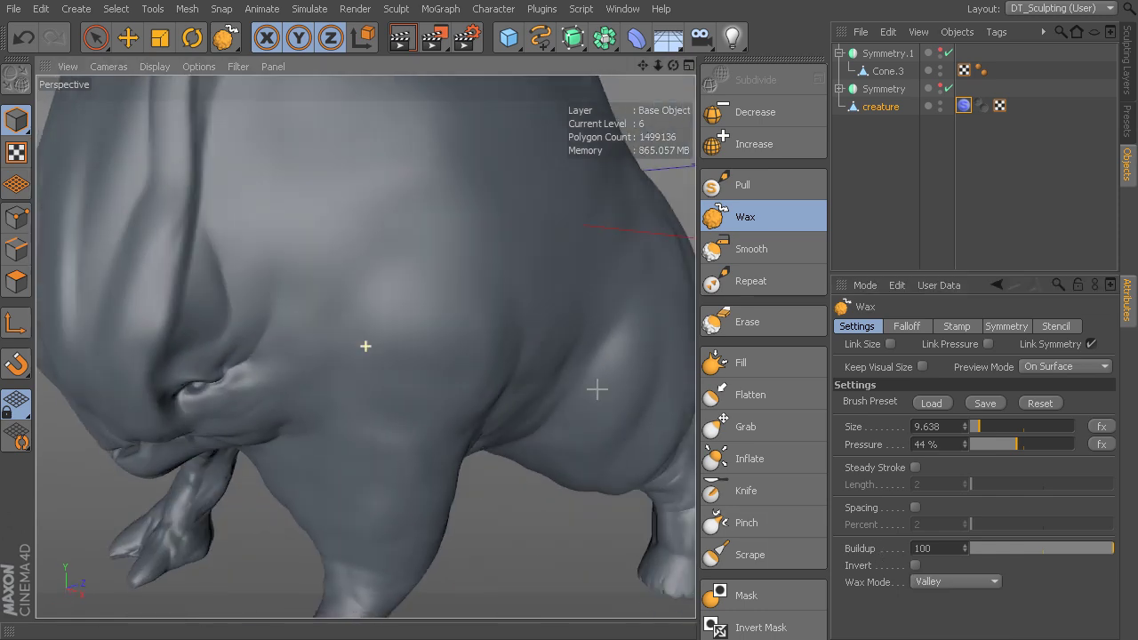
left_click_drag(597, 389, 501, 338, "alt")
middle_click_drag(500, 338, 470, 376, "alt")
right_click_drag(470, 376, 338, 303, "alt")
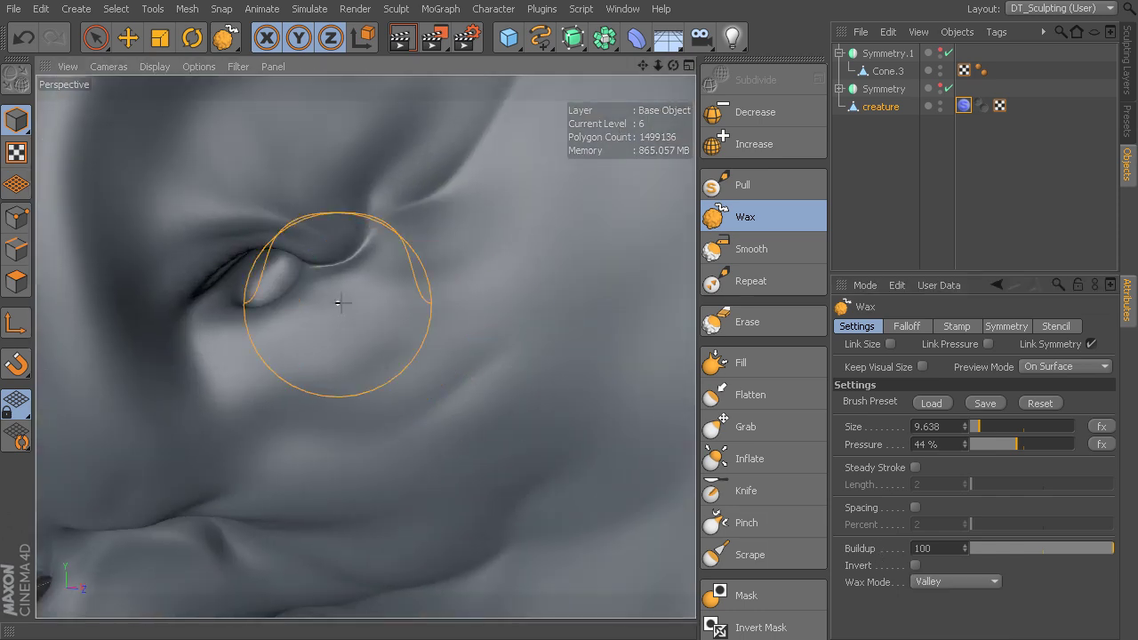
left_click_drag(338, 303, 295, 263)
key("ctrl+z")
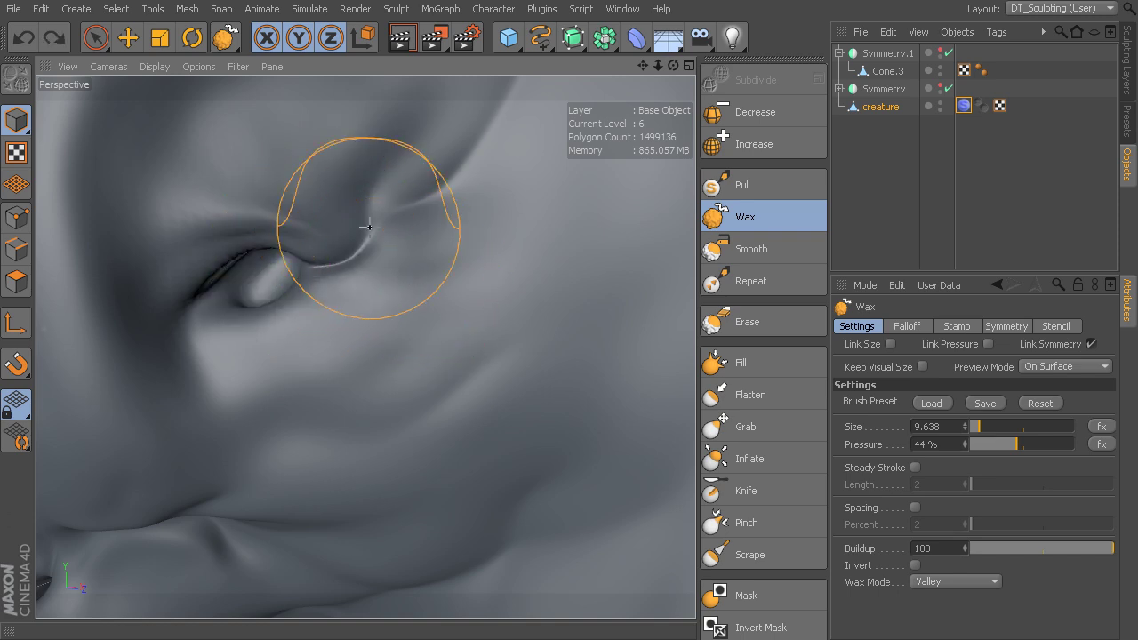
Step: Try Valley-mode Wax strokes around the outer eye corner, reducing the brush to size 3.43 and pressure 32 %, and undo them
mouse_move(367, 229)
left_mouse_down()
mouse_move(351, 255)
mouse_move(363, 249)
left_mouse_up()
key("ctrl+z")
mouse_move(412, 241)
middle_mouse_down()
mouse_move(376, 255)
mouse_move(356, 245)
middle_mouse_up()
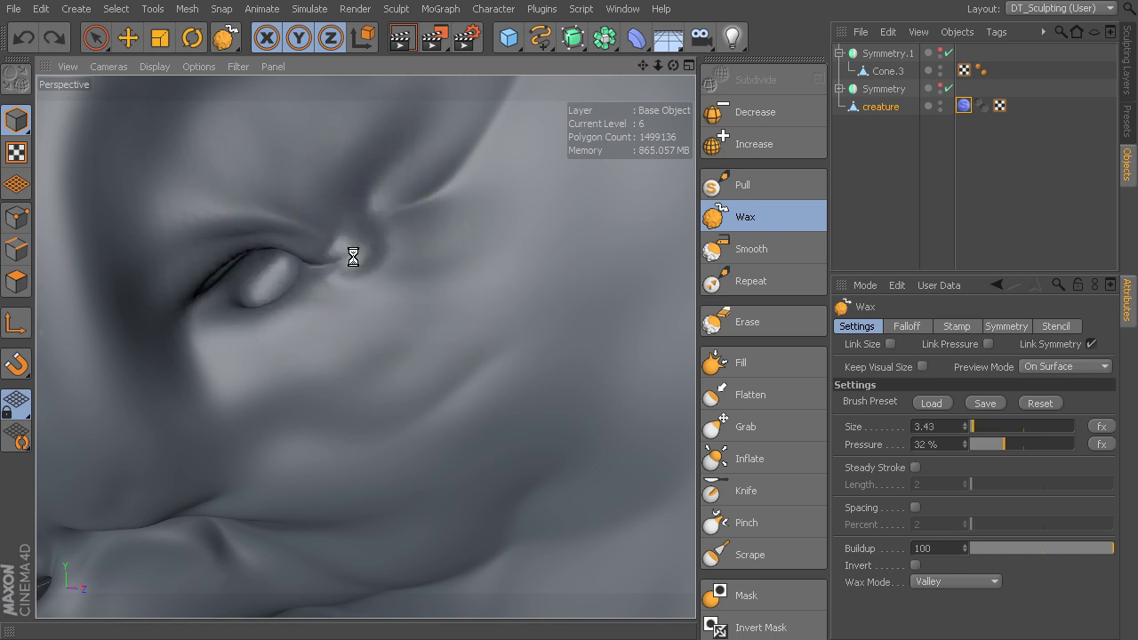
key("ctrl+z")
left_click_drag(343, 259, 353, 253)
key("ctrl+z")
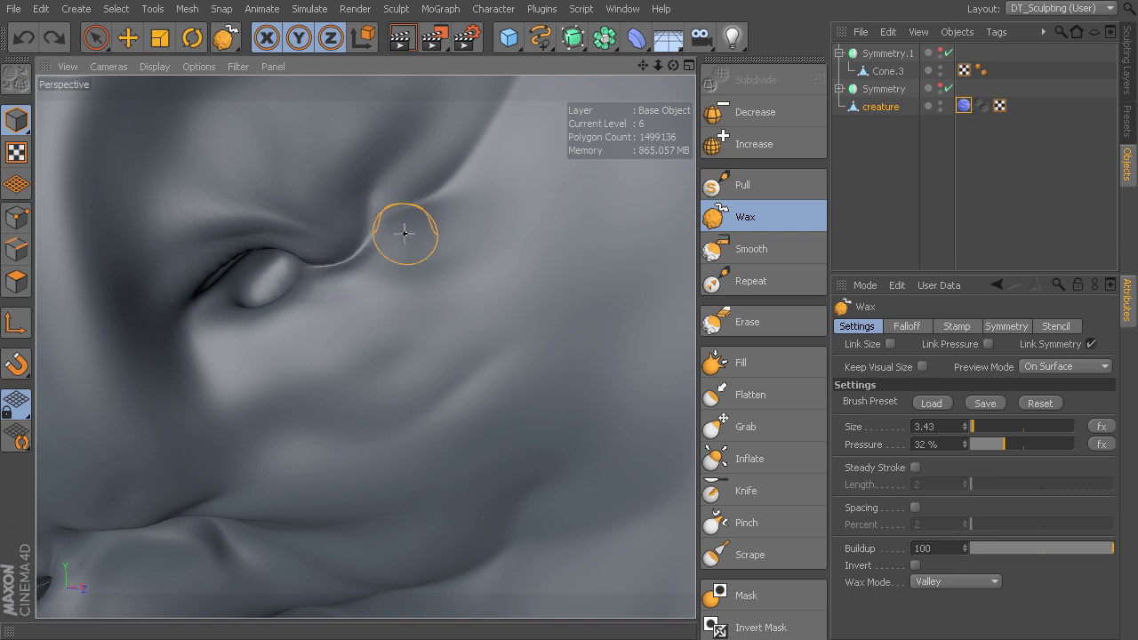
left_click_drag(282, 272, 312, 259)
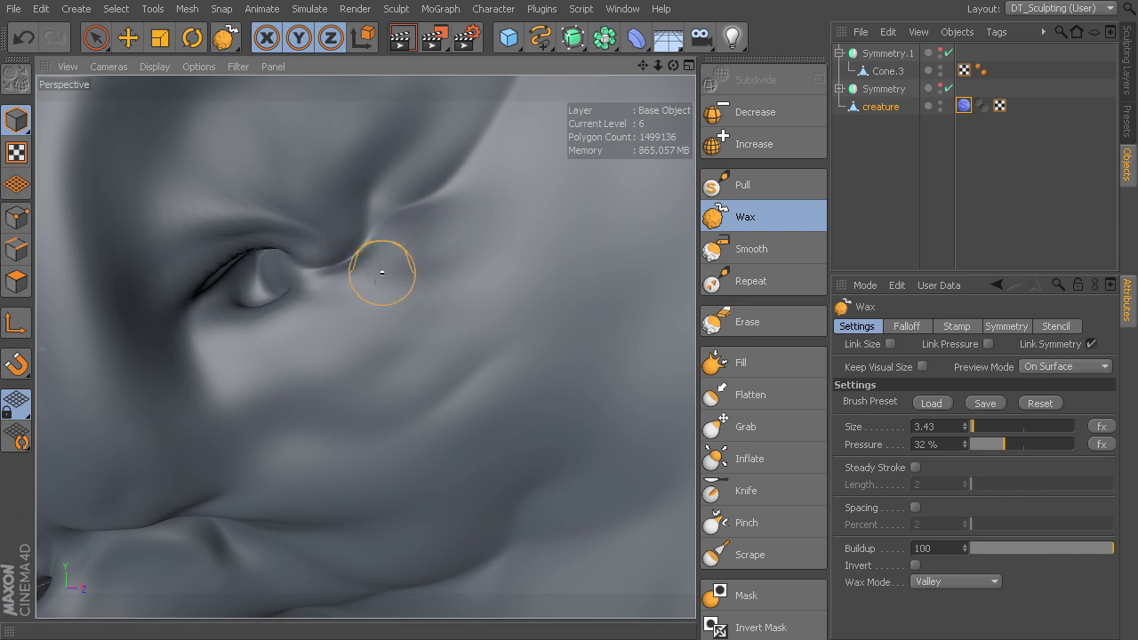
key("ctrl+z")
Step: Fill in the creases around the outer corner of the creature's eye with the Fill brush at size 5.34 and pressure 49 %
right_click_drag(397, 328, 462, 262, "alt")
left_click_drag(457, 274, 485, 242, "alt")
middle_click_drag(578, 270, 516, 359, "alt")
left_click_drag(516, 359, 607, 285, "alt")
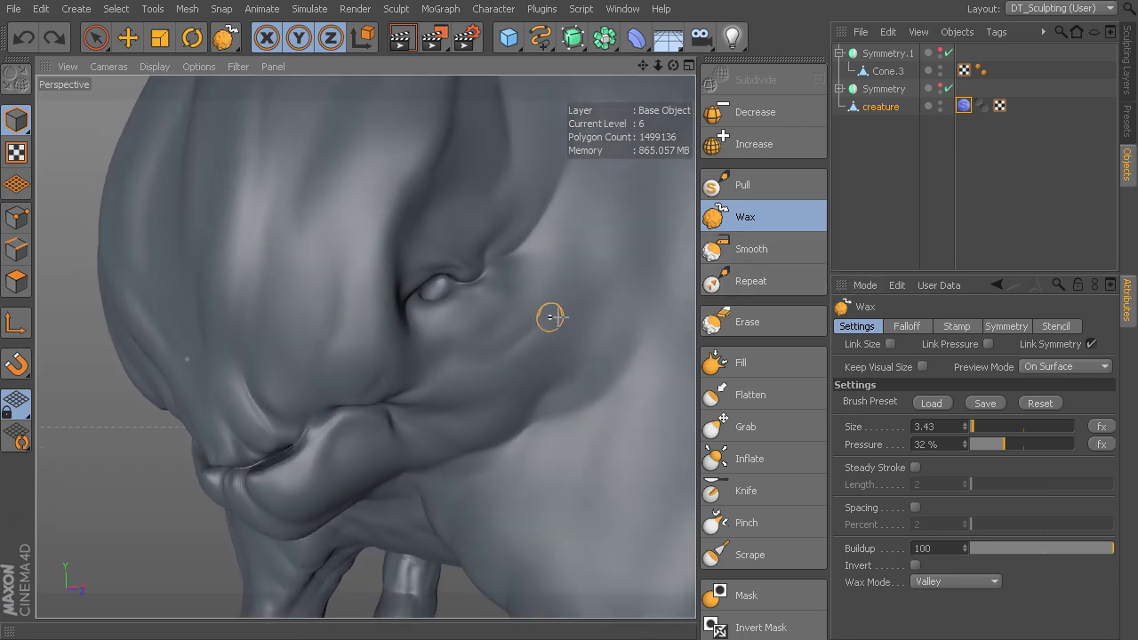
left_click_drag(546, 312, 653, 330, "alt")
left_click(741, 362)
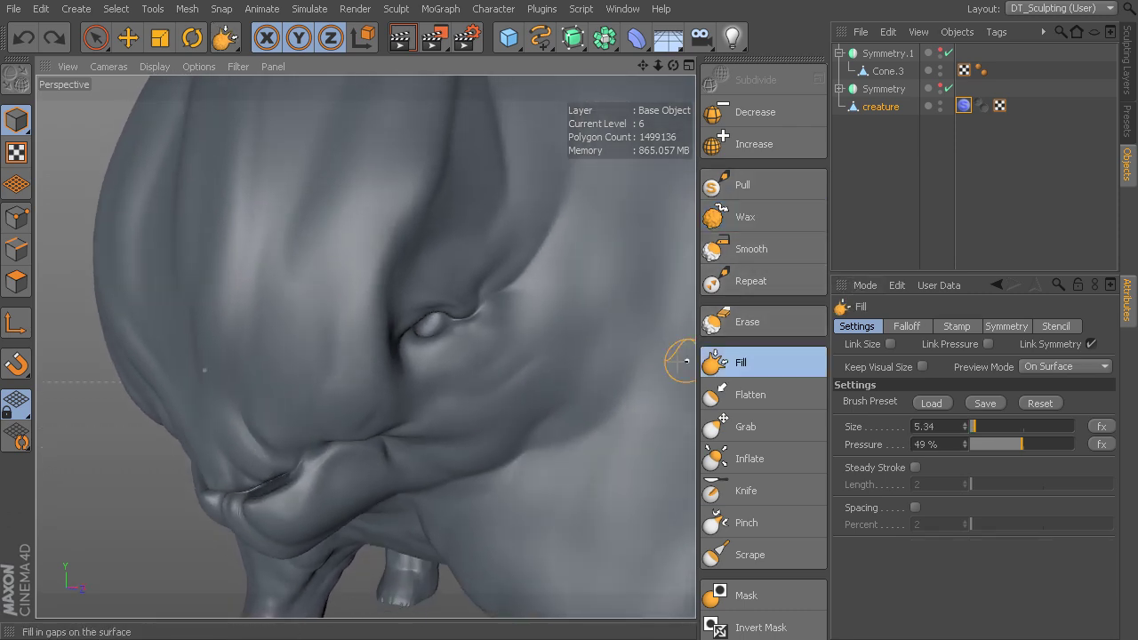
mouse_move(476, 341)
left_mouse_down("alt")
mouse_move(363, 338)
mouse_move(459, 358)
mouse_move(350, 315)
left_mouse_up("alt")
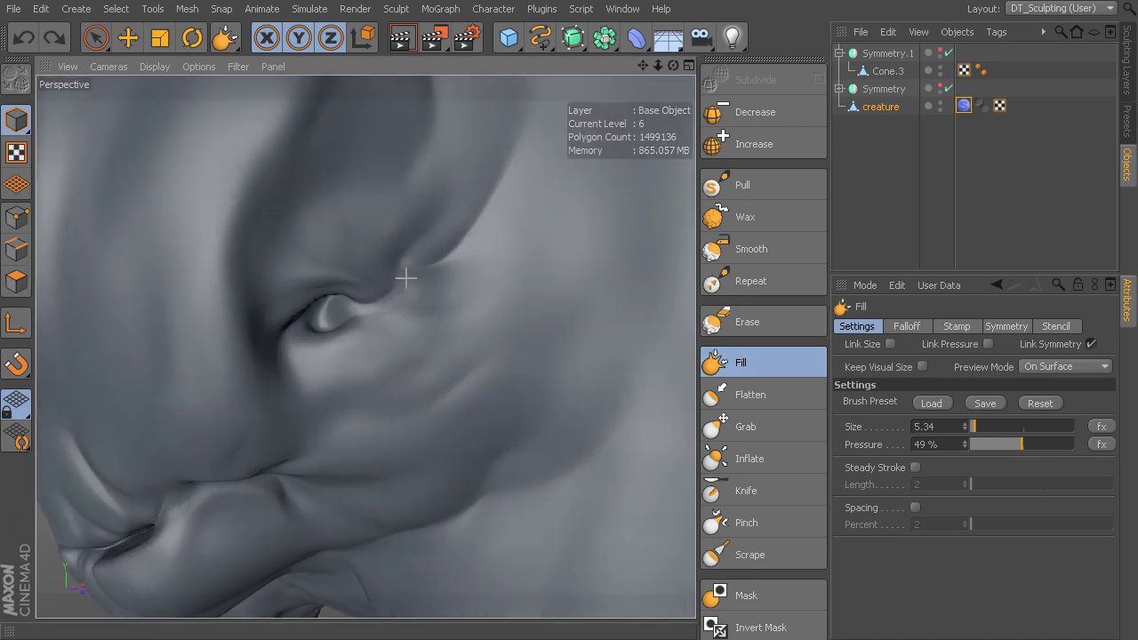
left_click_drag(405, 279, 405, 287)
key("ctrl+z")
right_click_drag(454, 313, 493, 318, "alt")
mouse_move(333, 348)
left_mouse_down()
mouse_move(263, 340)
mouse_move(291, 336)
left_mouse_up()
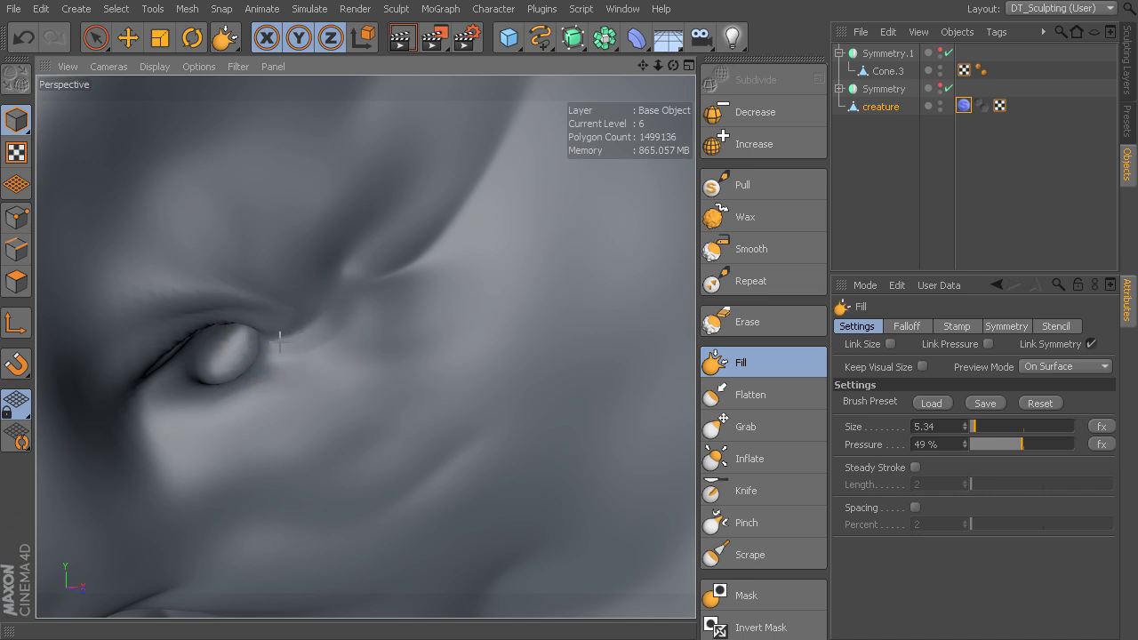
mouse_move(386, 274)
left_mouse_down()
mouse_move(486, 166)
mouse_move(422, 371)
left_mouse_up()
left_click_drag(341, 384, 335, 416)
Step: Examine the creature's eye, mouth, foreleg creases and overall side profile from several angles
scroll(457, 355, "down", 10)
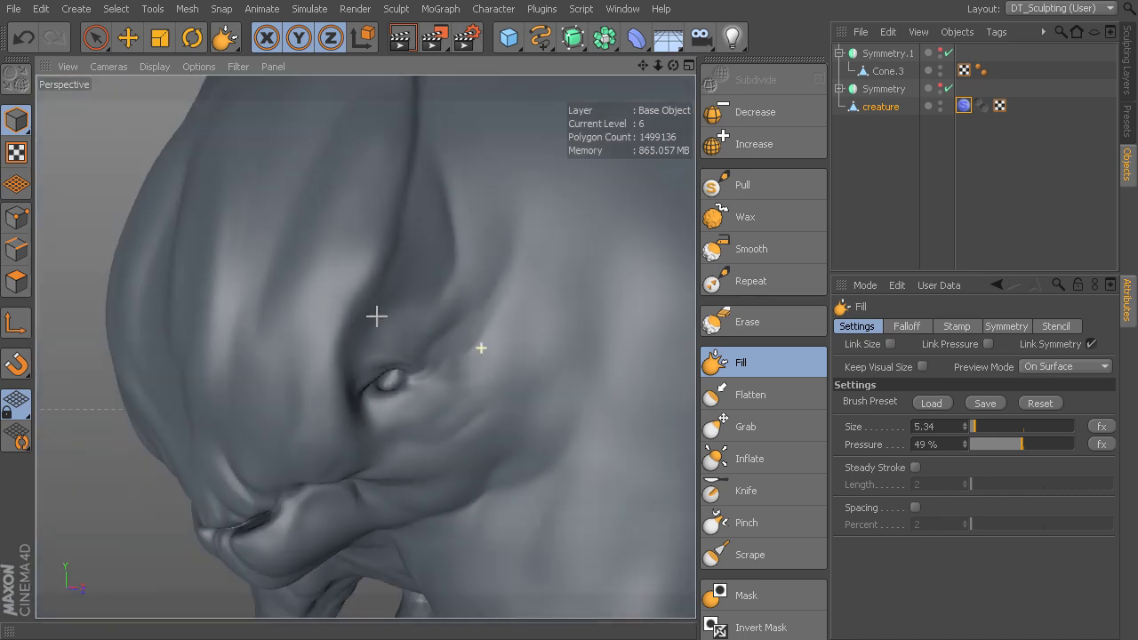
mouse_move(448, 299)
left_mouse_down("alt")
mouse_move(526, 300)
mouse_move(492, 322)
mouse_move(516, 320)
mouse_move(528, 335)
left_mouse_up("alt")
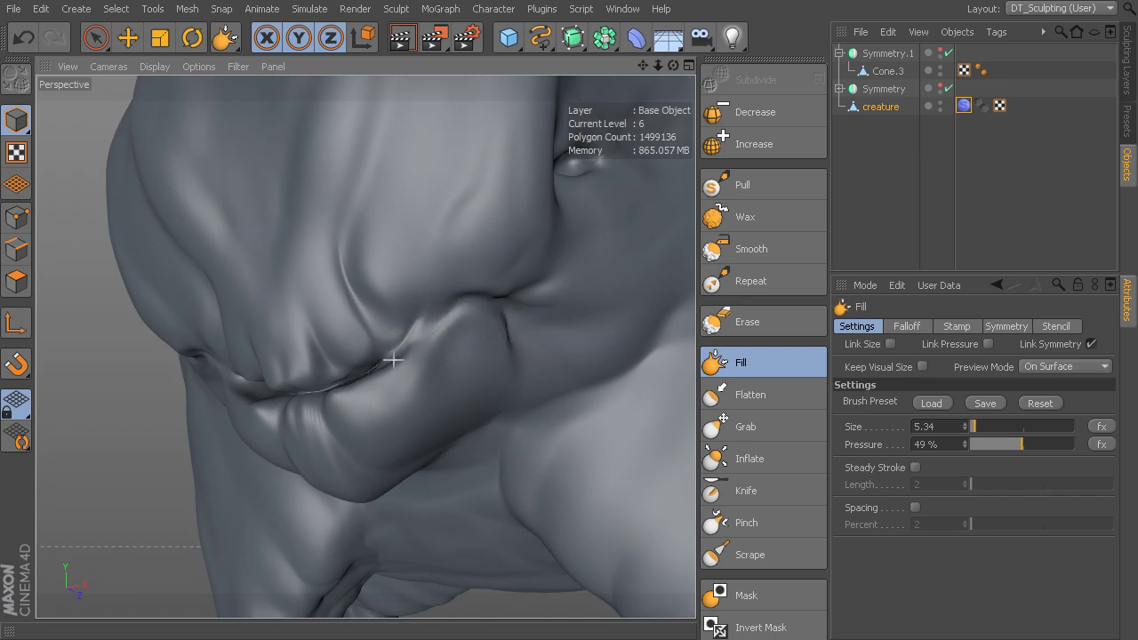
mouse_move(427, 314)
left_mouse_down("alt")
mouse_move(453, 315)
mouse_move(432, 373)
mouse_move(453, 394)
mouse_move(428, 409)
left_mouse_up("alt")
right_click_drag(428, 408, 302, 290, "alt")
left_click_drag(490, 368, 353, 368, "alt")
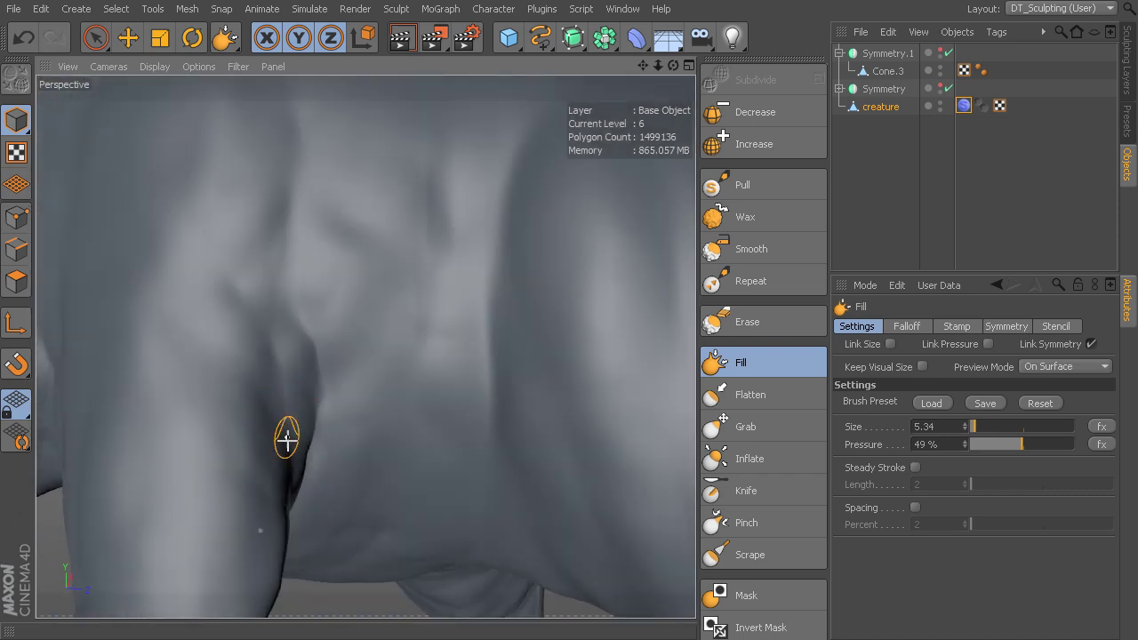
left_click_drag(302, 445, 531, 444, "alt")
right_click_drag(451, 360, 496, 488, "alt")
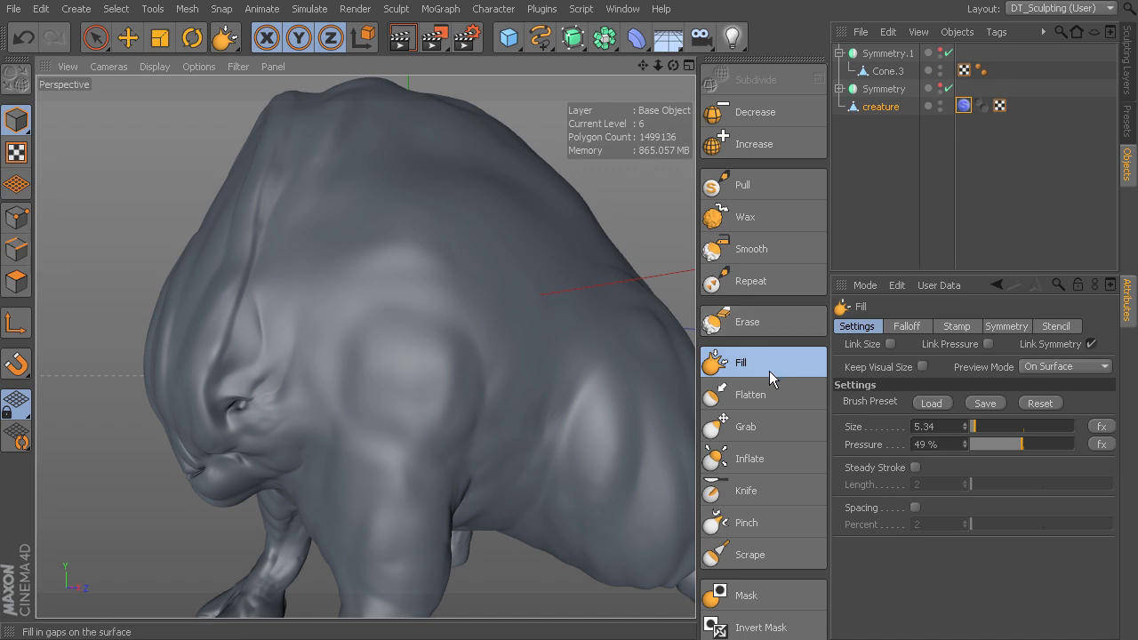
left_click_drag(611, 369, 620, 379, "alt")
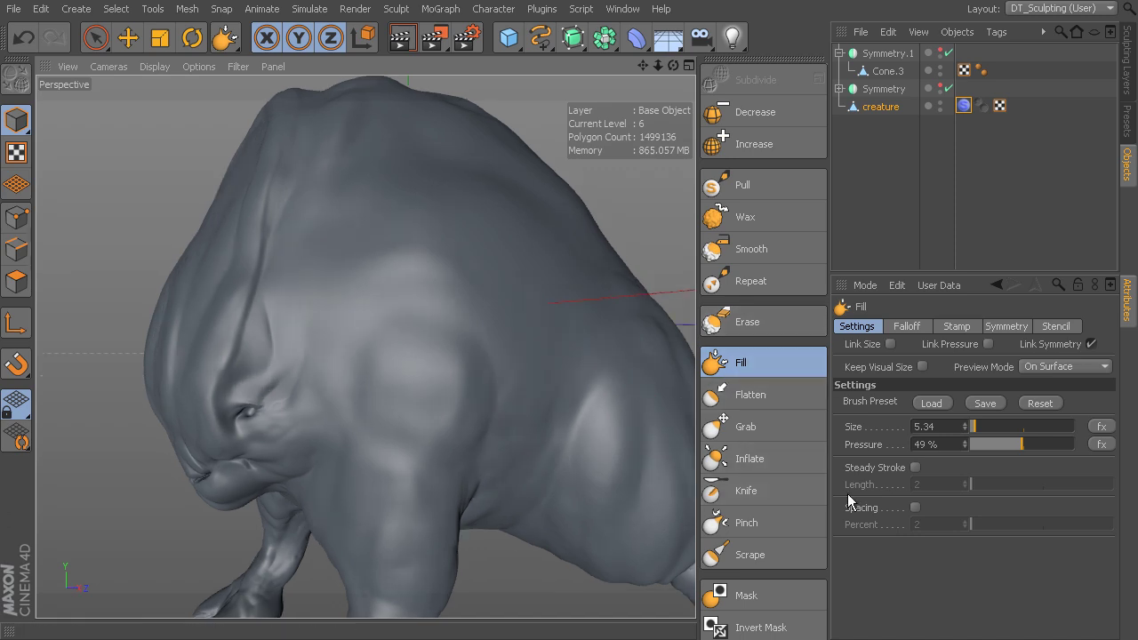
Step: Reset the Scrape brush, set its size to 11.726, and flatten the oval lumps on top of the head
left_click(752, 556)
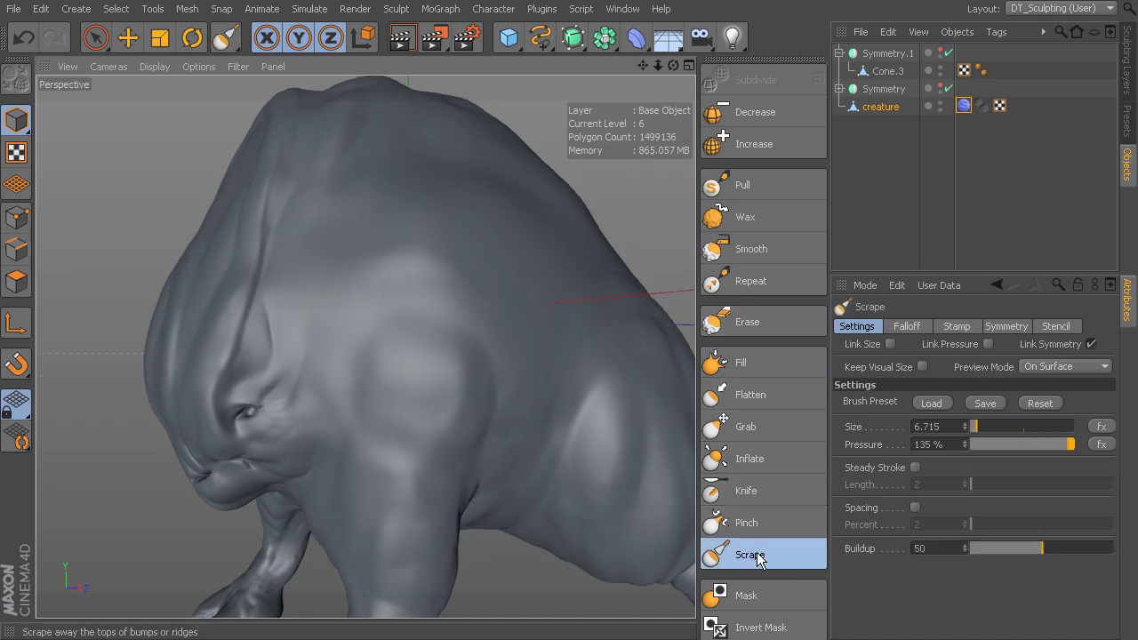
left_click_drag(537, 338, 534, 433, "alt")
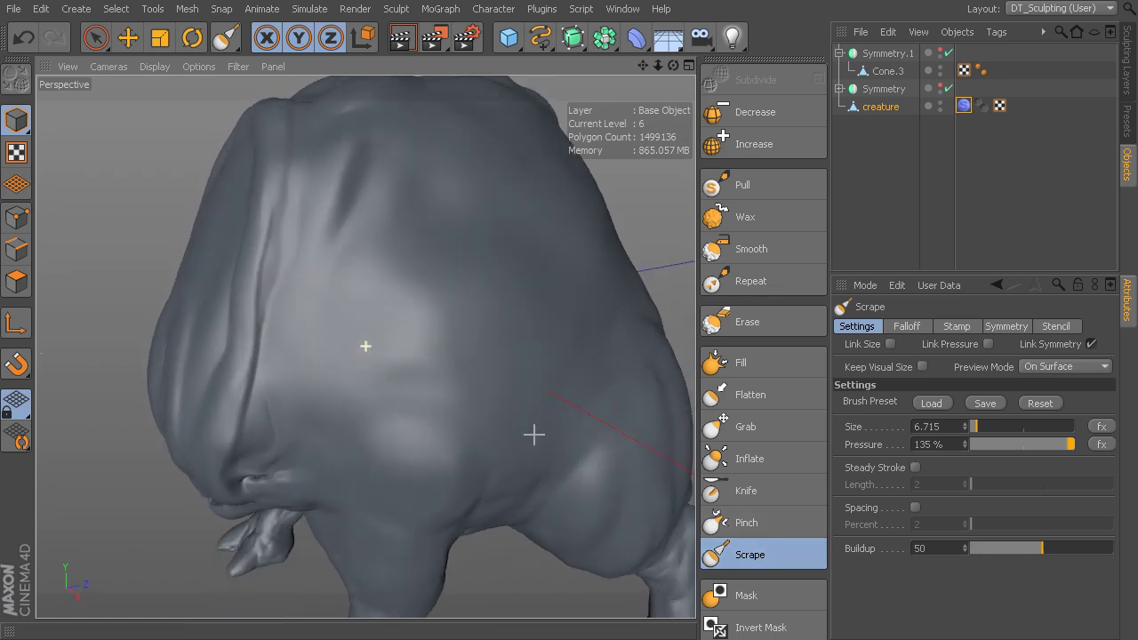
left_click(1040, 403)
mouse_move(658, 409)
left_mouse_down("alt")
mouse_move(584, 480)
mouse_move(508, 426)
mouse_move(569, 421)
left_mouse_up("alt")
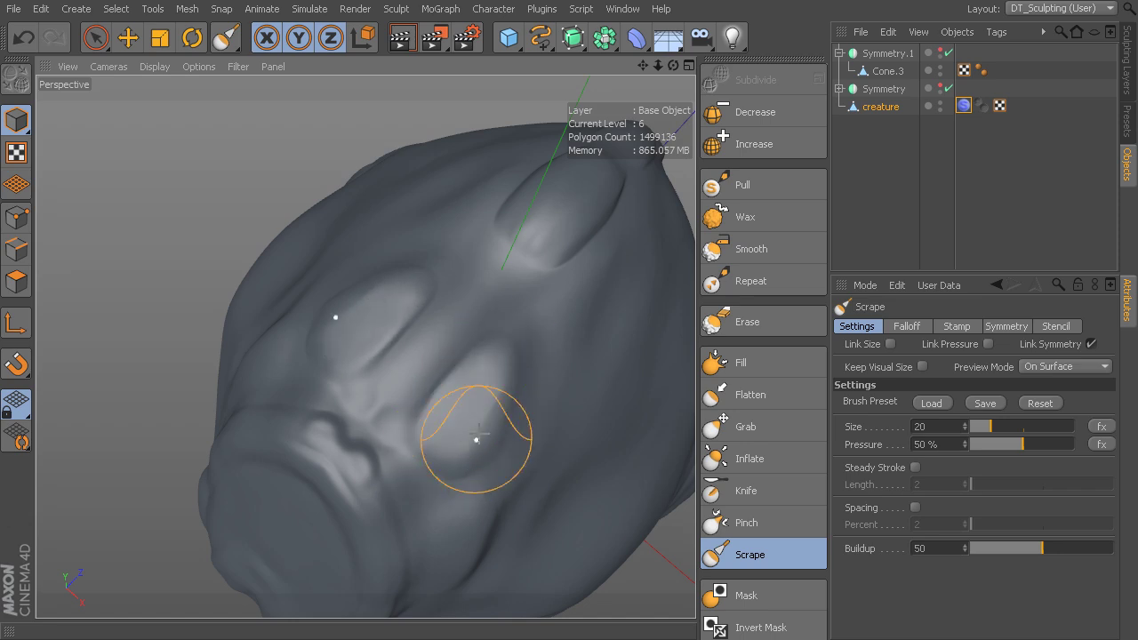
mouse_move(498, 374)
left_mouse_down("alt")
mouse_move(365, 346)
mouse_move(463, 374)
left_mouse_up("alt")
middle_click_drag(478, 375, 439, 392)
mouse_move(436, 353)
left_mouse_down("alt")
mouse_move(488, 382)
mouse_move(418, 376)
mouse_move(432, 386)
left_mouse_up("alt")
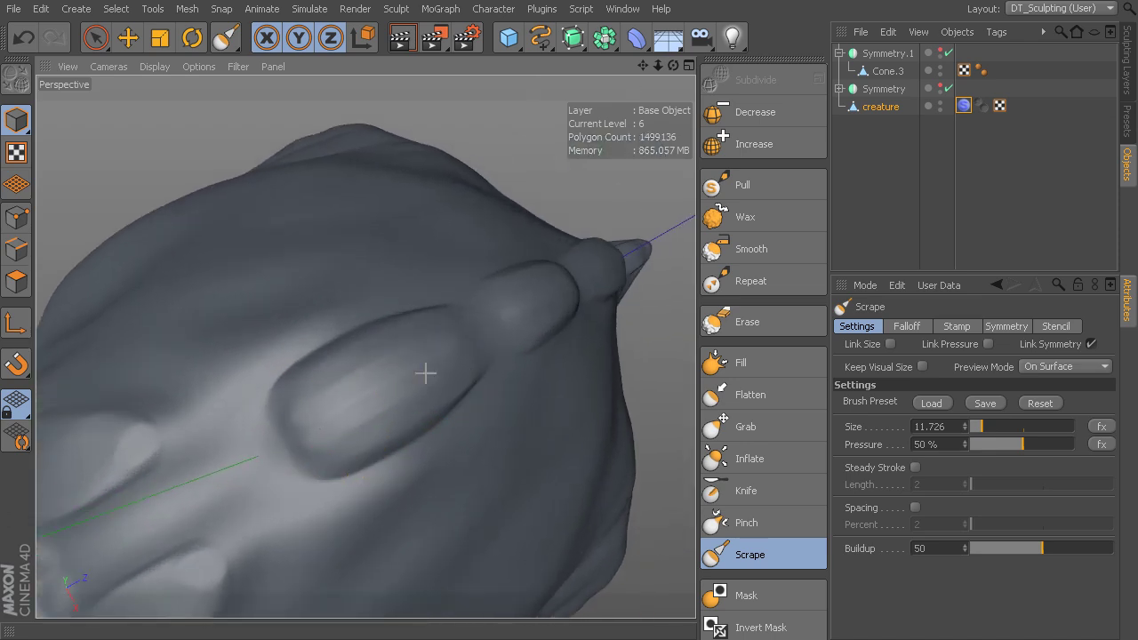
Step: Scrape the tops of the raised lumps flat along the middle of the creature's back
mouse_move(328, 455)
left_mouse_down("alt")
mouse_move(366, 340)
mouse_move(272, 201)
mouse_move(427, 348)
mouse_move(252, 254)
left_mouse_up("alt")
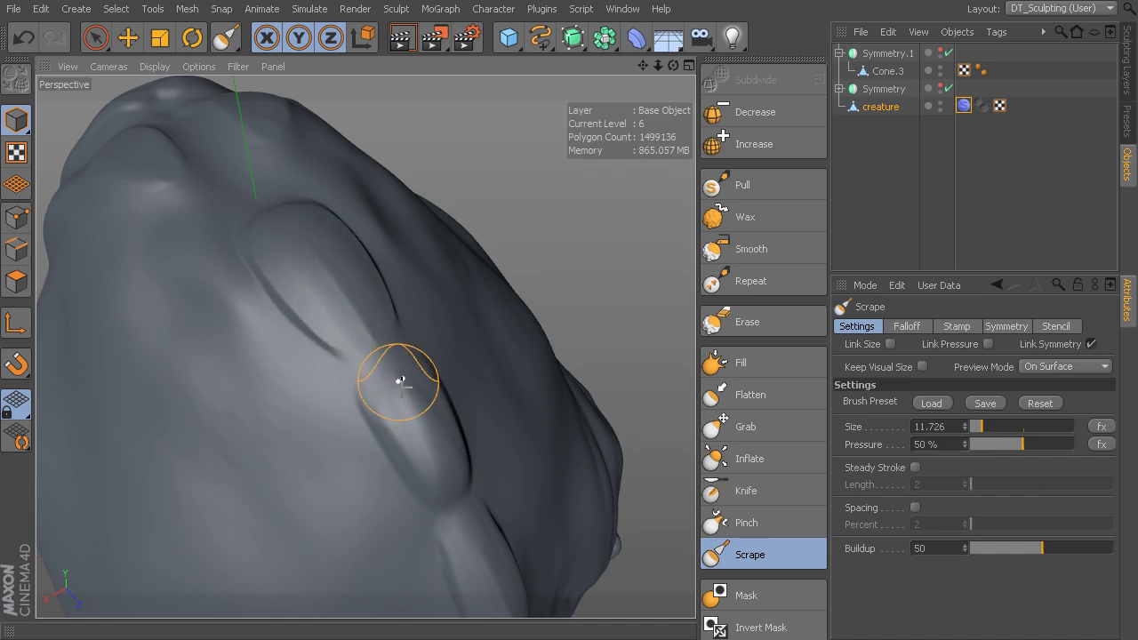
left_click_drag(394, 376, 362, 355, "alt")
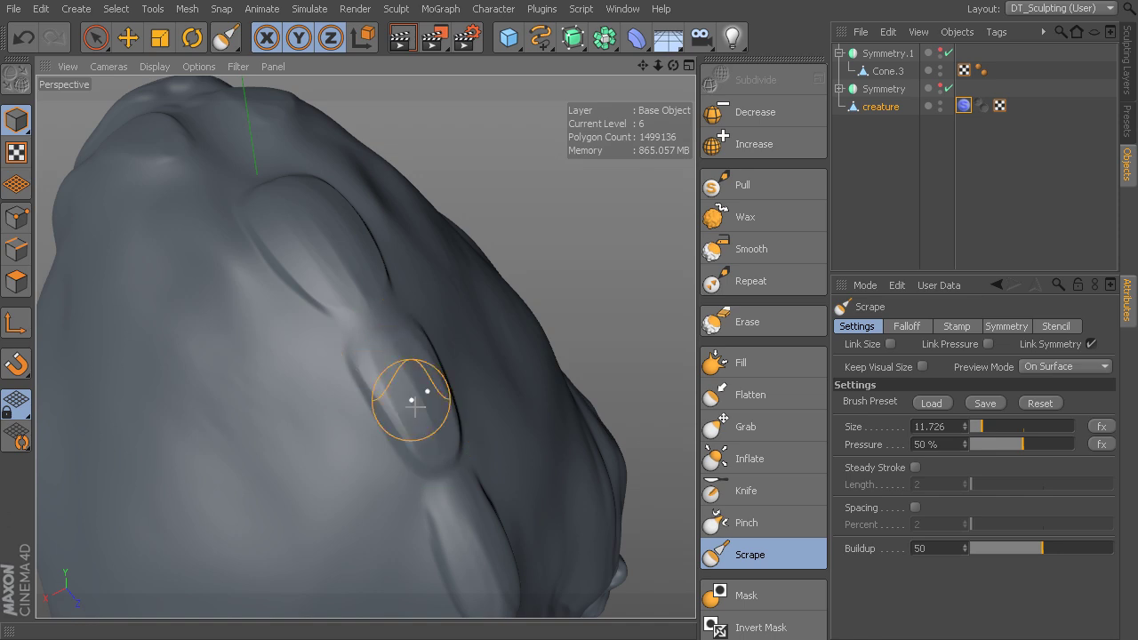
mouse_move(416, 406)
left_mouse_down("alt")
mouse_move(445, 400)
mouse_move(425, 341)
left_mouse_up("alt")
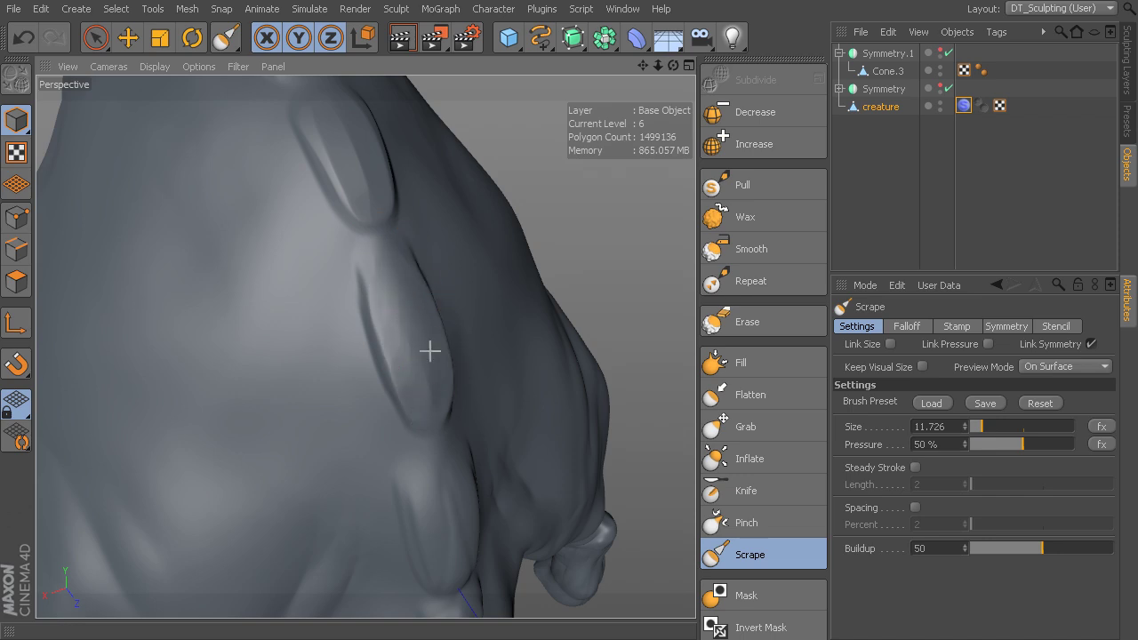
mouse_move(429, 351)
left_mouse_down("alt")
mouse_move(447, 348)
mouse_move(409, 311)
left_mouse_up("alt")
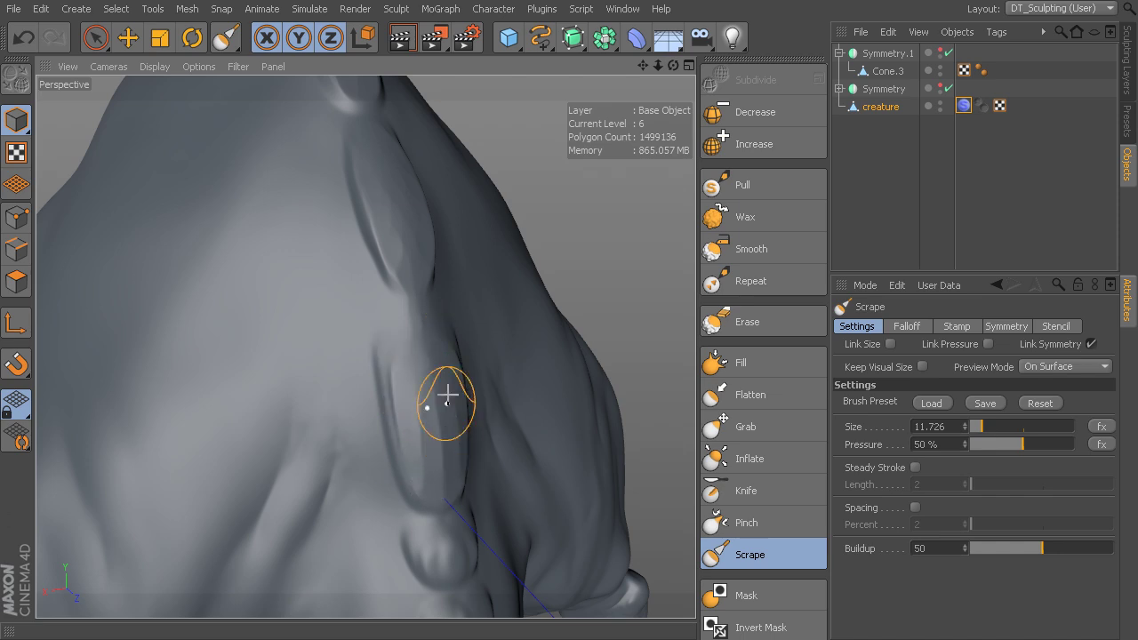
left_click_drag(447, 394, 443, 359, "alt")
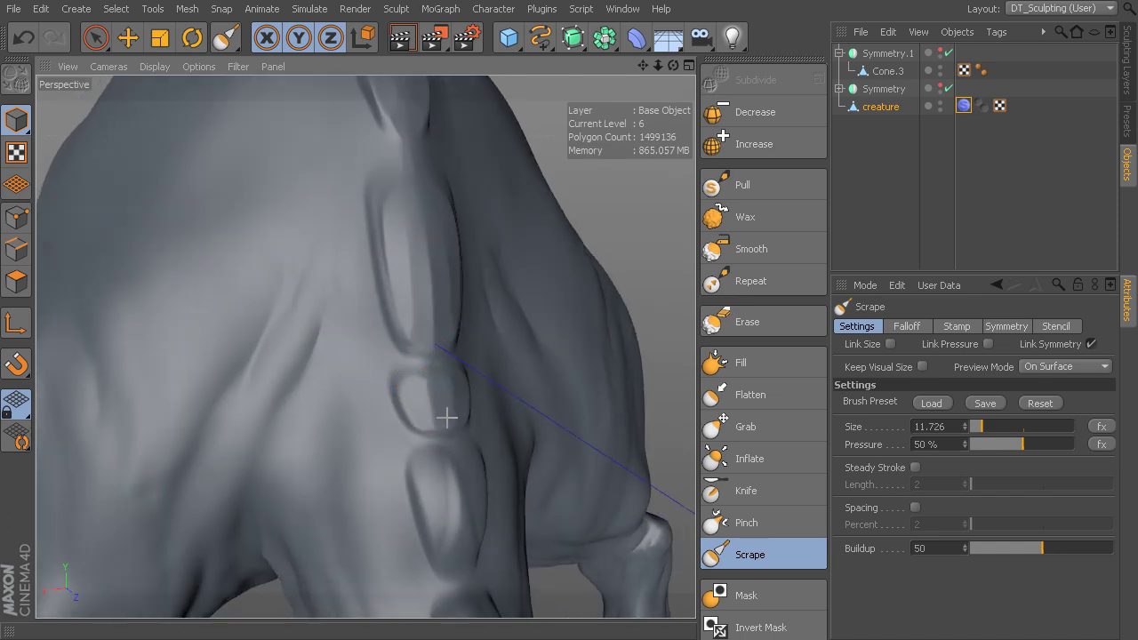
Step: Flatten the lumps over the rump and down to the tail tip with the Scrape brush
left_click_drag(412, 380, 454, 344, "alt")
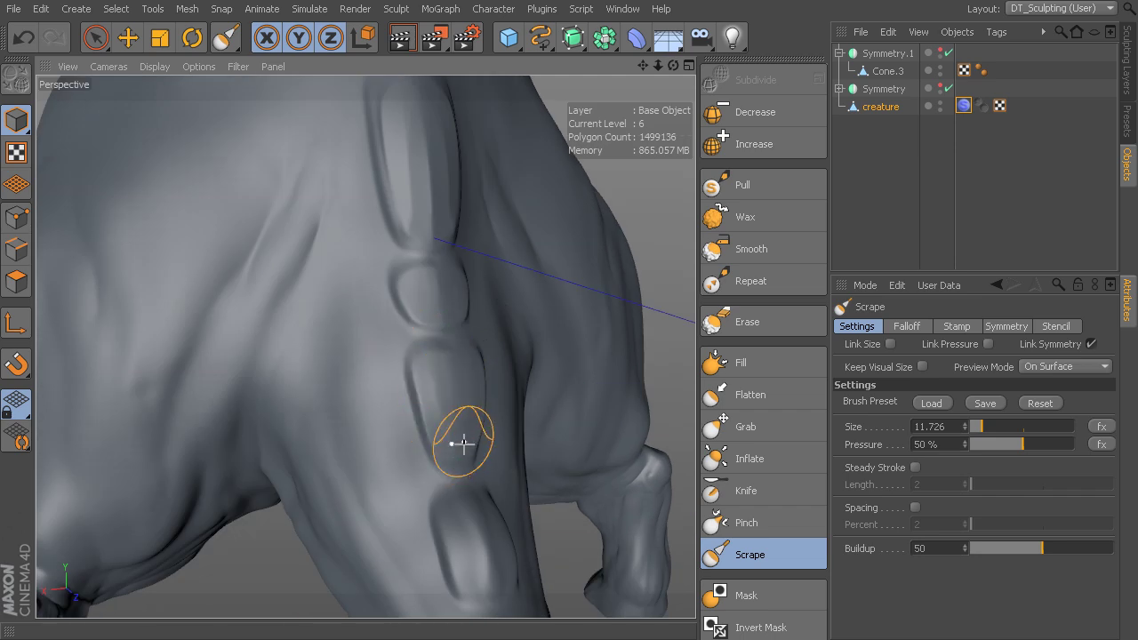
left_click_drag(463, 444, 451, 439, "alt")
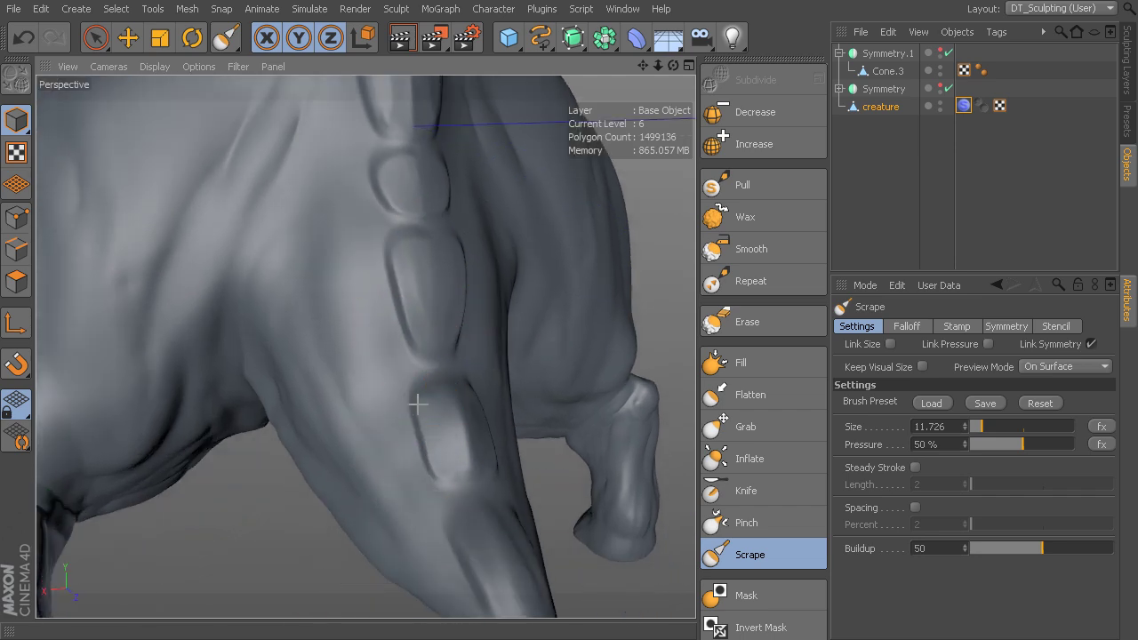
mouse_move(443, 382)
left_mouse_down("alt")
mouse_move(483, 419)
mouse_move(443, 387)
left_mouse_up("alt")
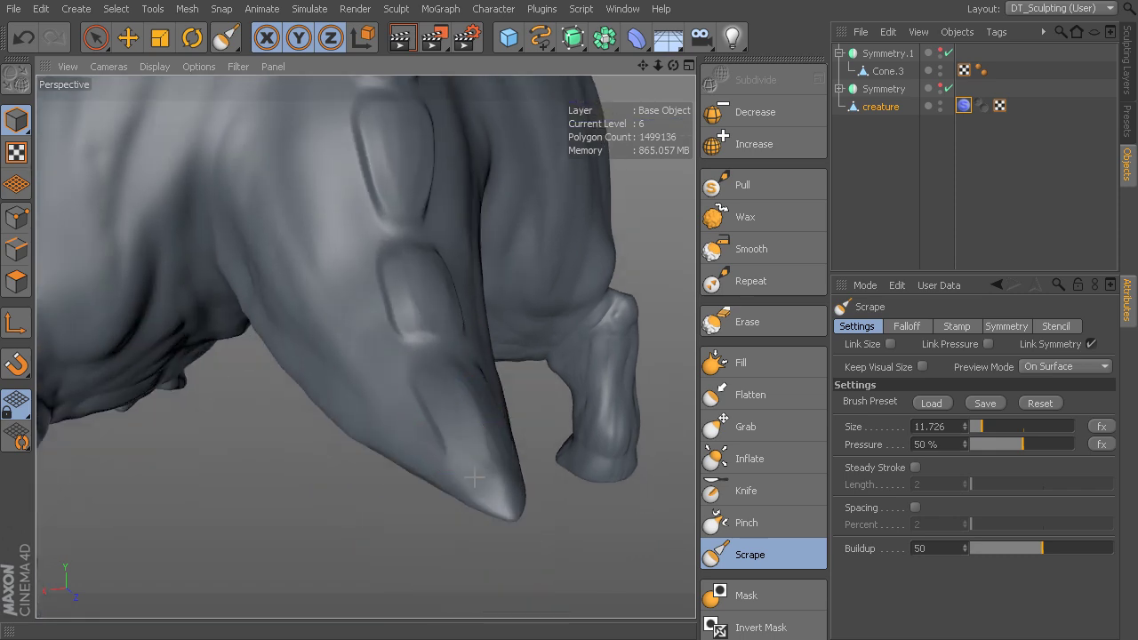
mouse_move(492, 454)
left_mouse_down("alt")
mouse_move(554, 376)
mouse_move(470, 336)
mouse_move(364, 343)
mouse_move(391, 378)
mouse_move(368, 343)
mouse_move(516, 379)
mouse_move(505, 432)
left_mouse_up("alt")
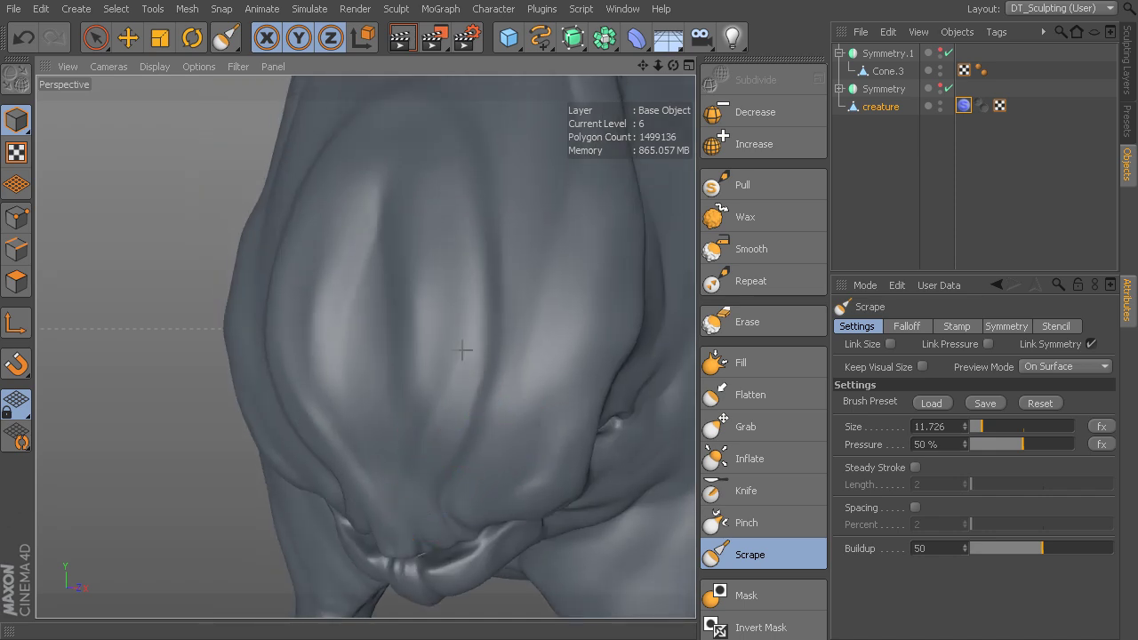
Step: Scrape the upper part of the oval plate on the creature's forehead flat
left_click_drag(460, 261, 462, 435, "alt")
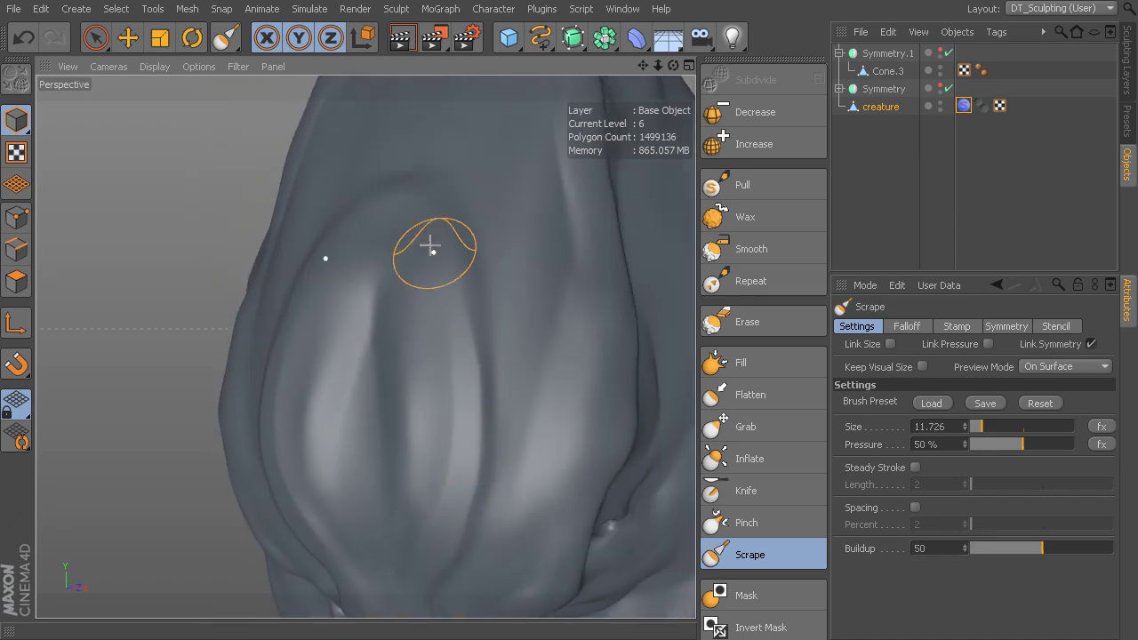
left_click_drag(474, 255, 480, 429, "alt")
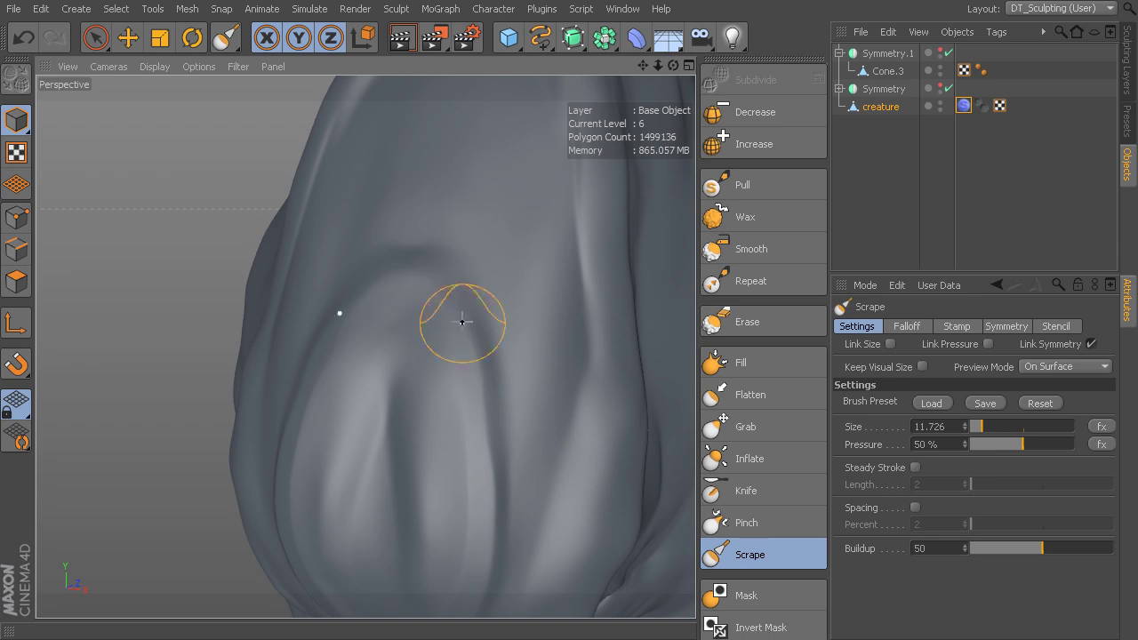
left_click_drag(404, 279, 447, 310)
left_click_drag(372, 295, 428, 296)
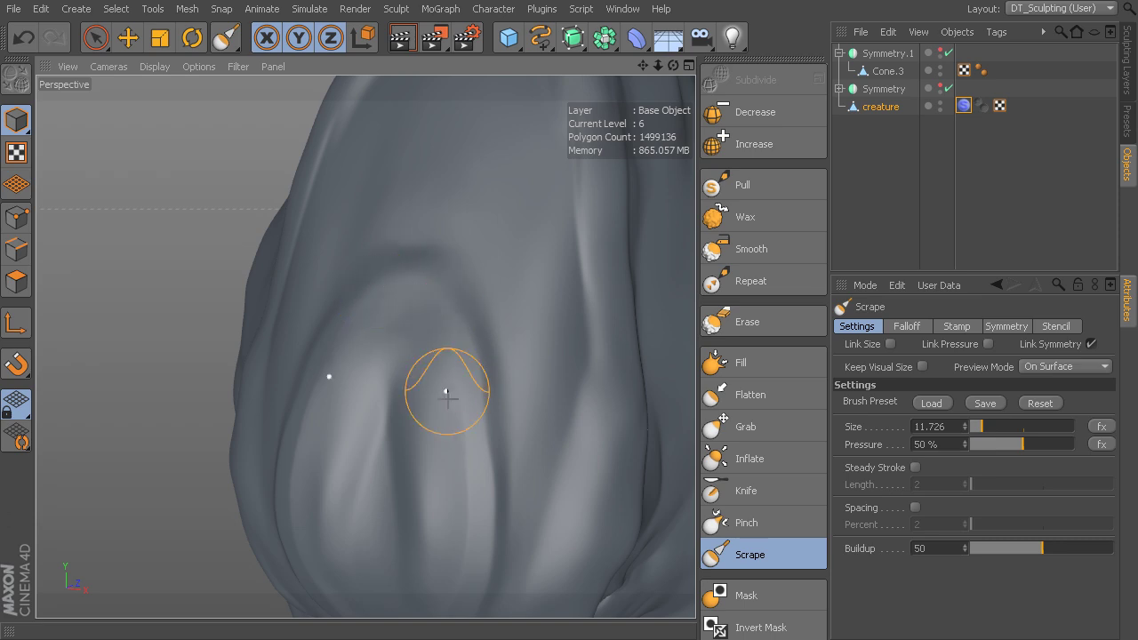
left_click_drag(483, 356, 455, 219, "alt")
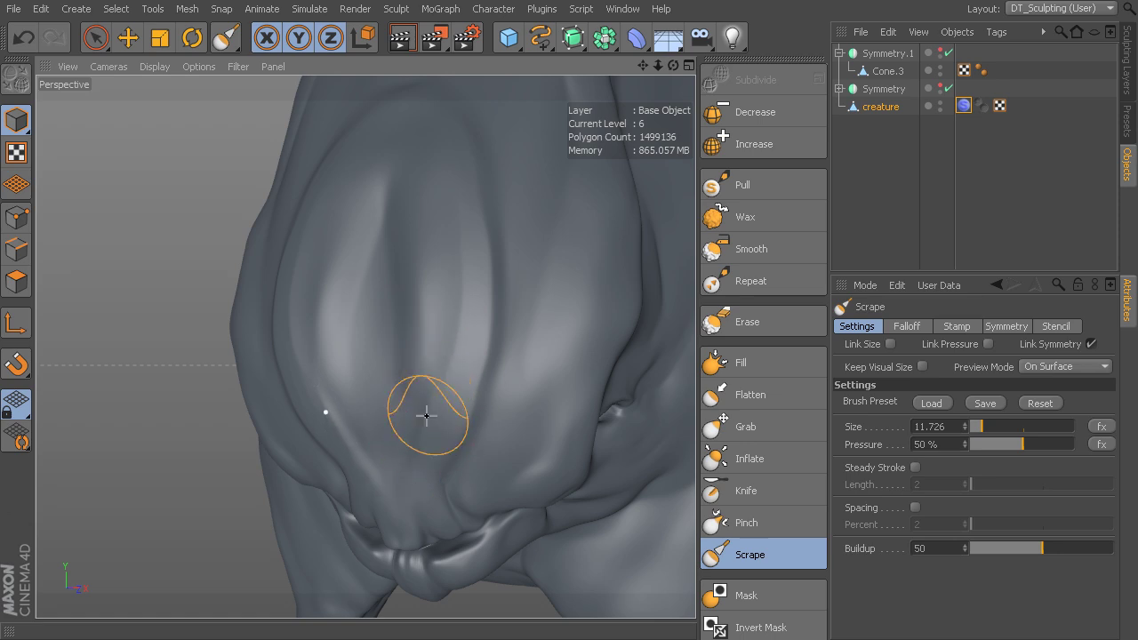
mouse_move(392, 194)
left_mouse_down("alt")
mouse_move(365, 343)
mouse_move(442, 298)
left_mouse_up("alt")
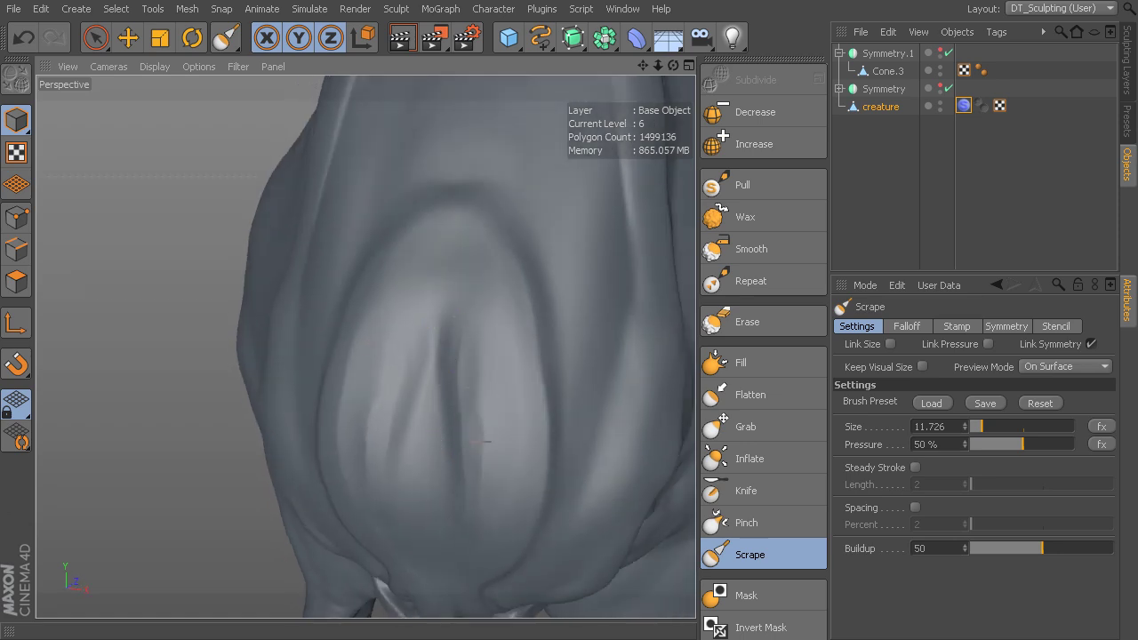
mouse_move(481, 397)
left_mouse_down("alt")
mouse_move(436, 419)
mouse_move(453, 457)
left_mouse_up("alt")
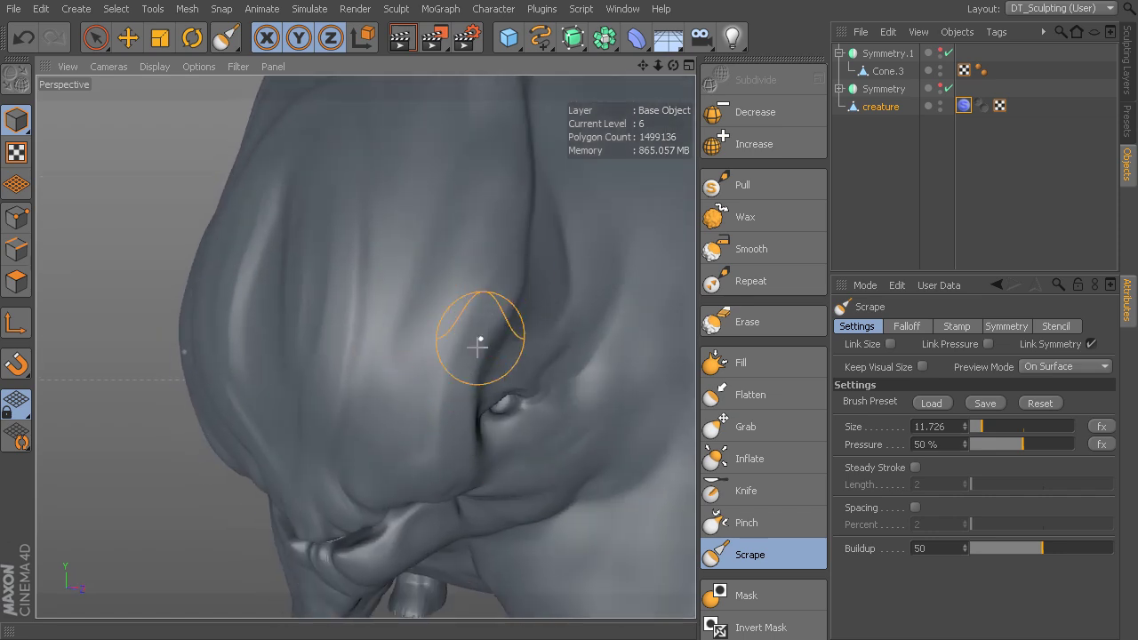
Step: Scrape the long ridge bordering the side of the head, from beside the eye up to the crown
left_click_drag(477, 337, 364, 344, "alt")
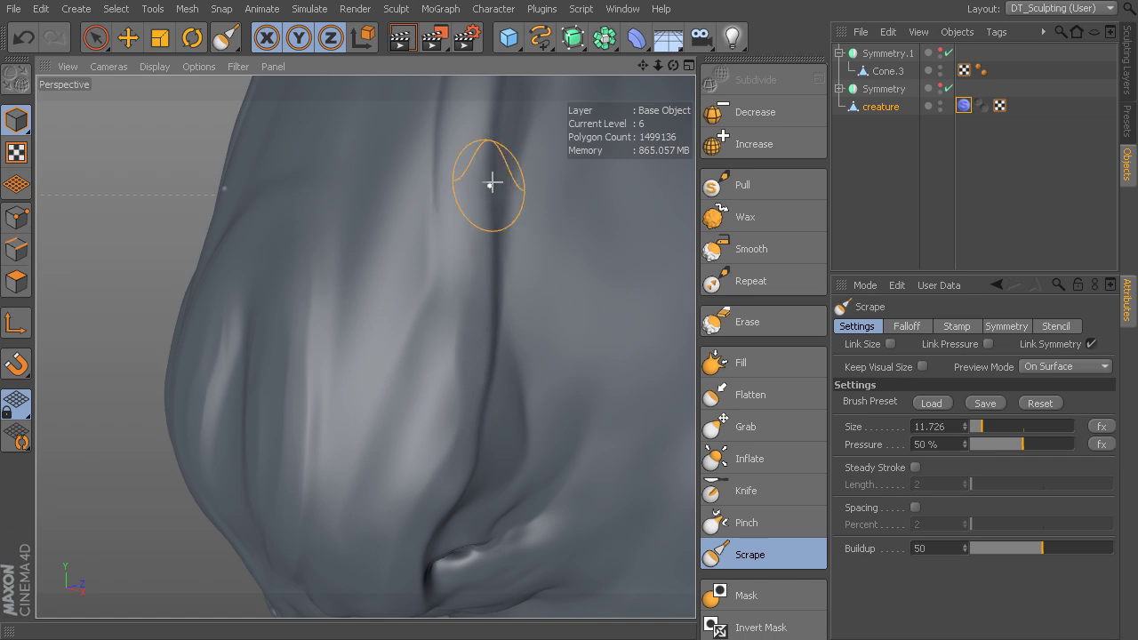
left_click_drag(490, 183, 480, 424, "alt")
left_click_drag(489, 204, 480, 472, "alt")
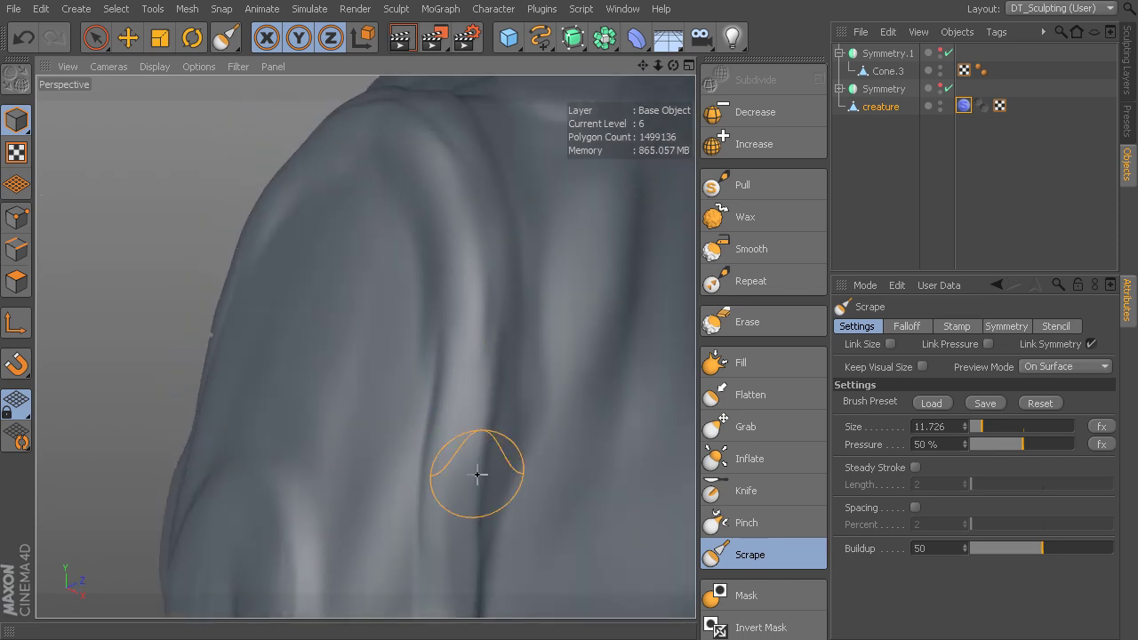
left_click_drag(472, 212, 490, 292, "alt")
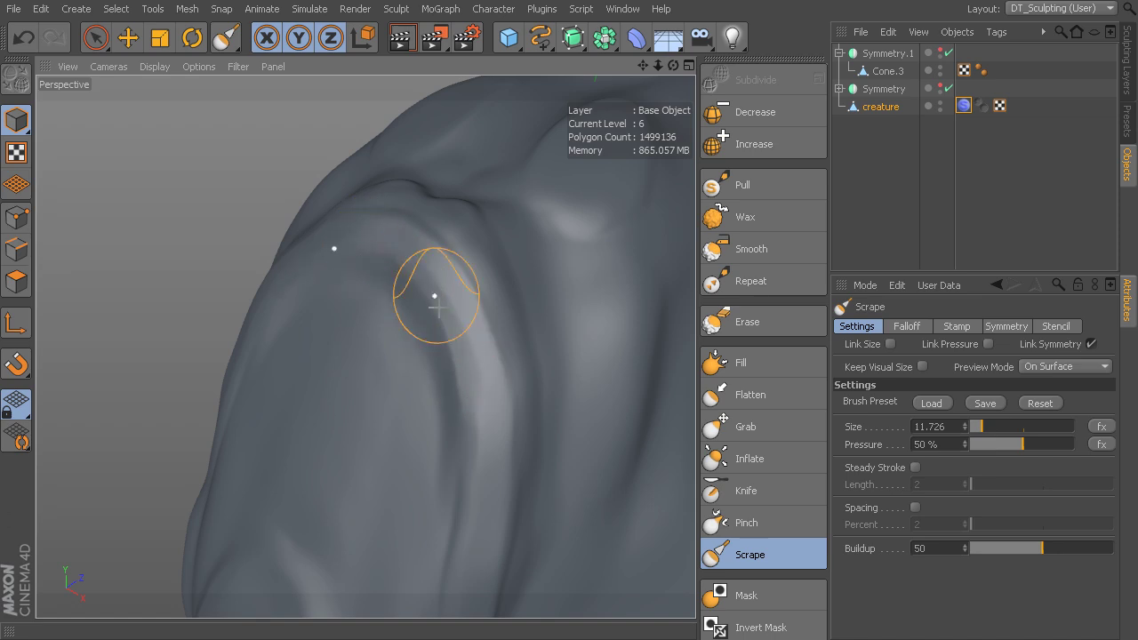
left_click_drag(493, 447, 525, 223, "alt")
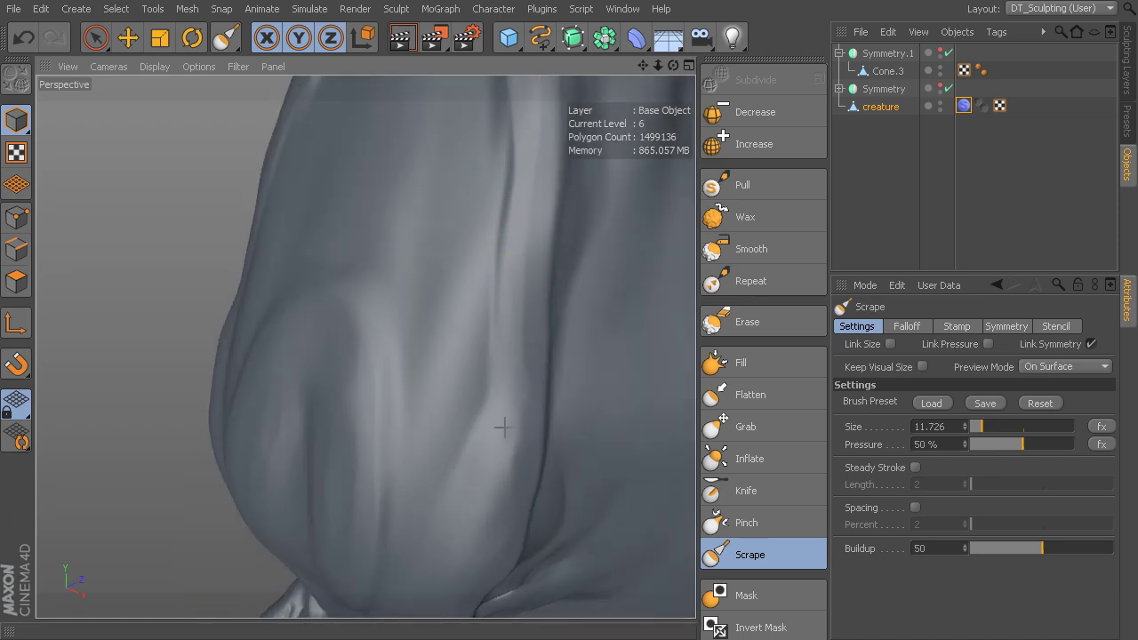
left_click_drag(508, 432, 521, 198, "alt")
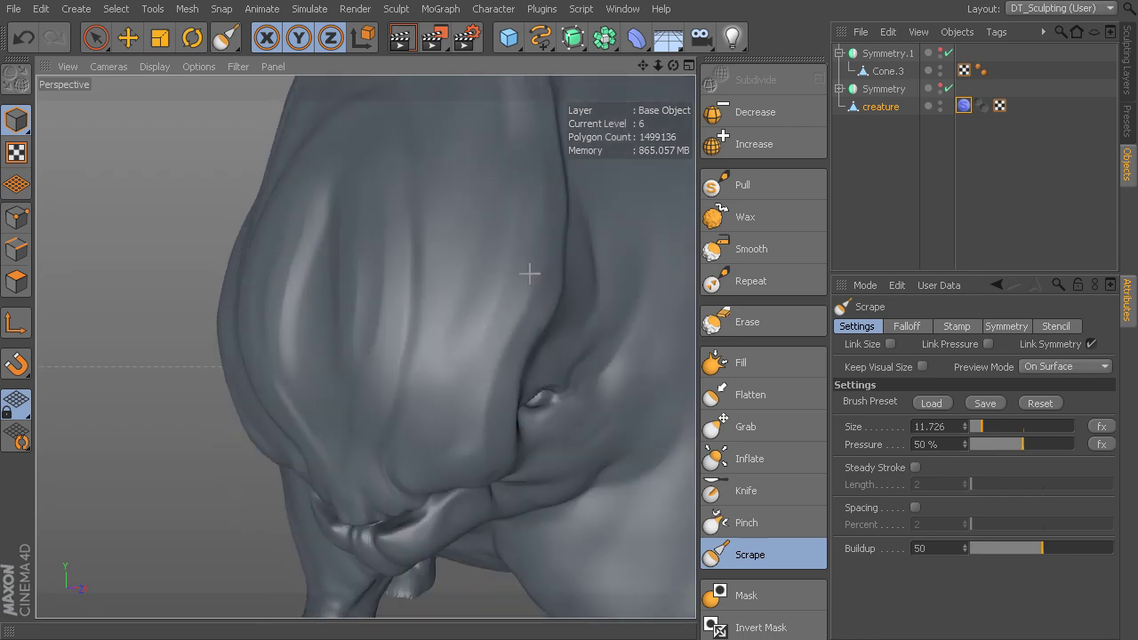
left_click_drag(488, 325, 505, 313, "alt")
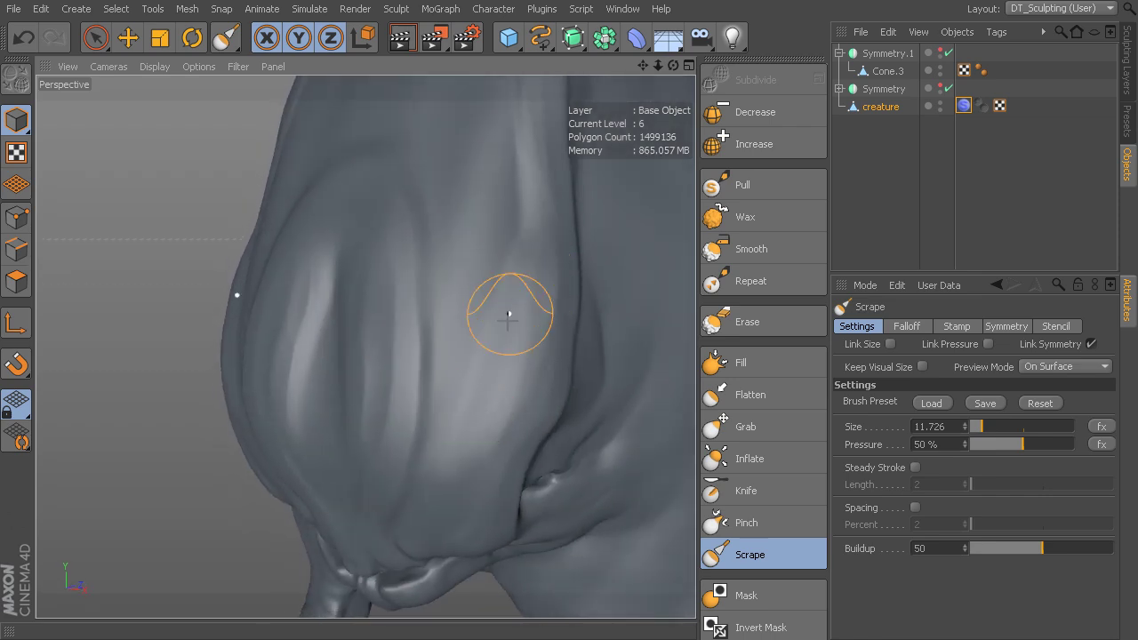
left_click_drag(511, 186, 501, 338, "alt")
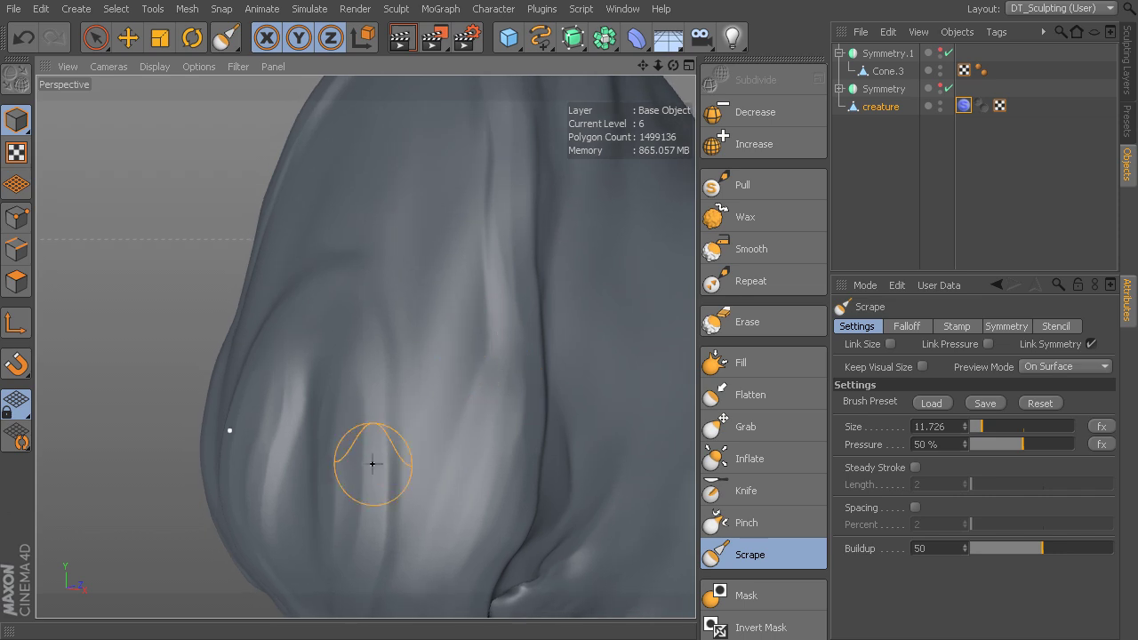
mouse_move(421, 489)
left_mouse_down("alt")
mouse_move(432, 373)
mouse_move(368, 343)
mouse_move(465, 299)
mouse_move(482, 245)
left_mouse_up("alt")
Step: Set the Scrape brush's size to 6.314 and flatten the bumps on the lower lip beside the mouth's centre
right_click_drag(484, 245, 574, 290, "alt")
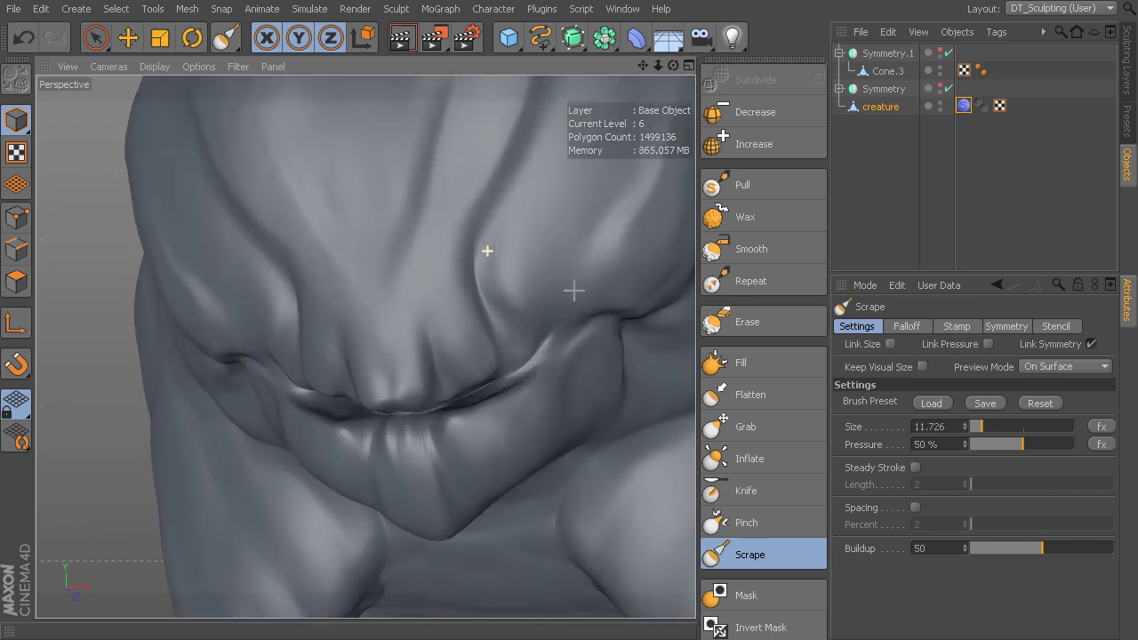
middle_click_drag(481, 354, 446, 358)
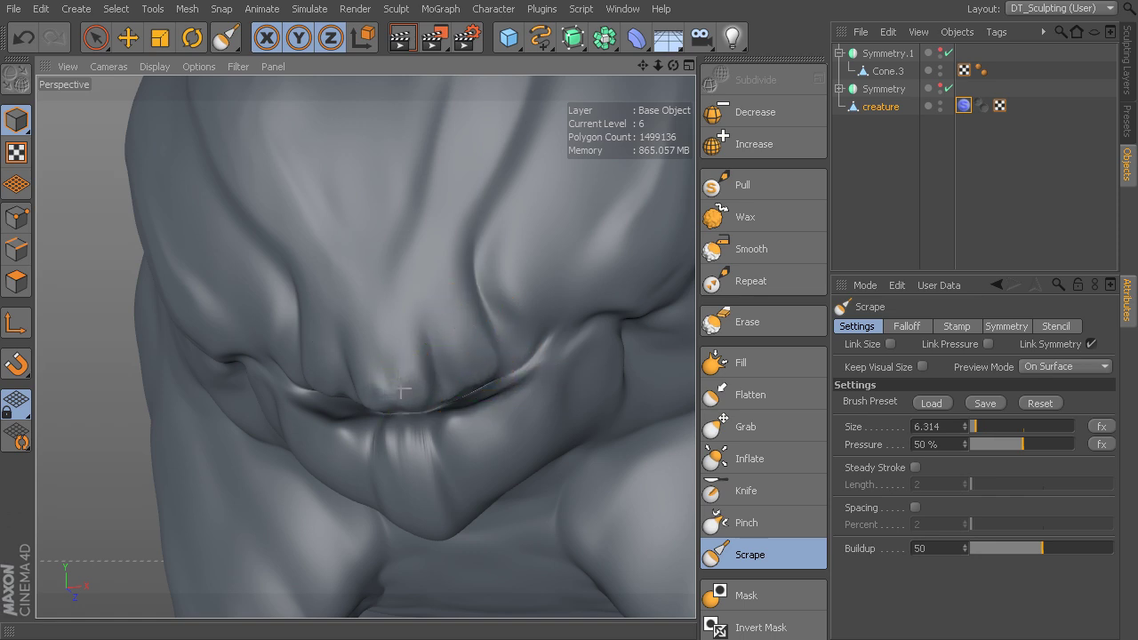
mouse_move(407, 432)
left_mouse_down()
mouse_move(459, 430)
mouse_move(452, 440)
mouse_move(487, 423)
left_mouse_up()
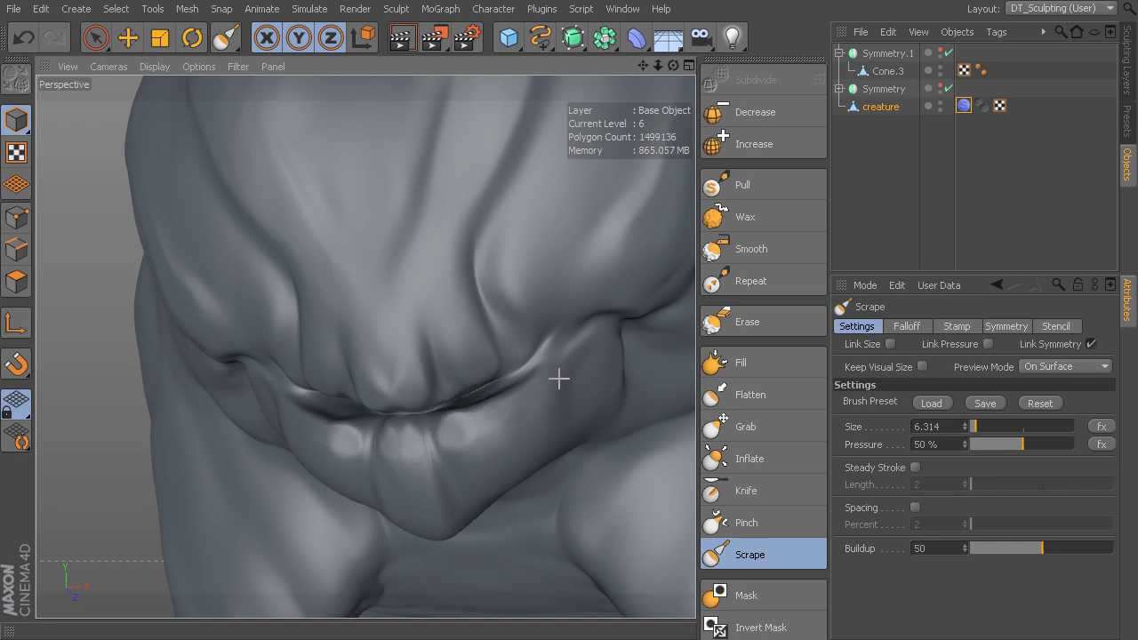
left_click_drag(556, 376, 541, 329, "alt")
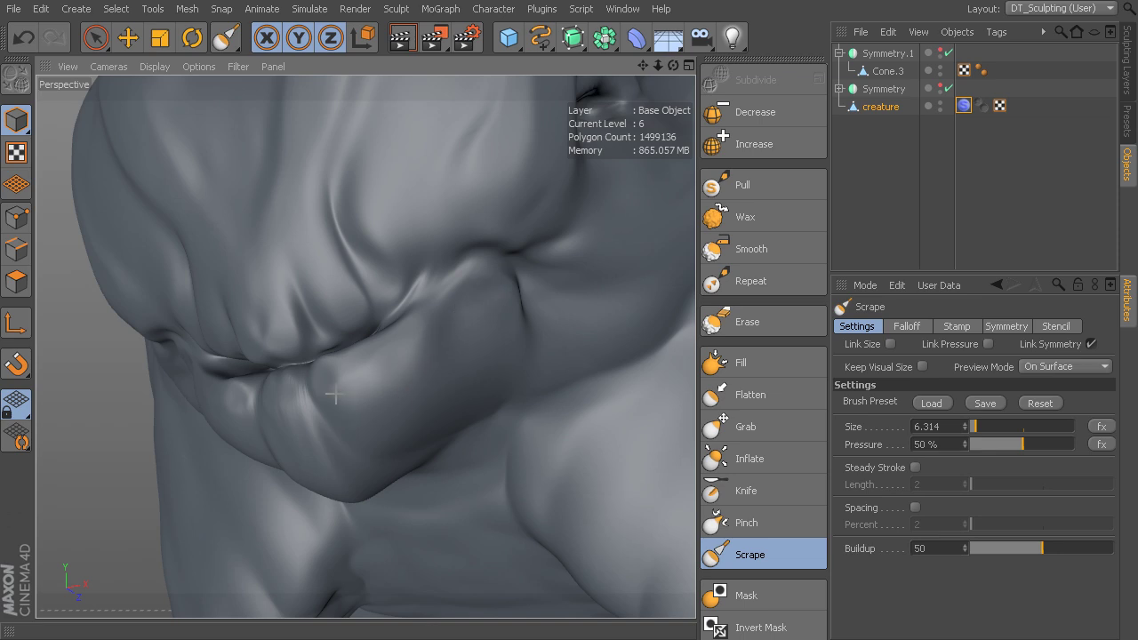
mouse_move(339, 283)
left_mouse_down("alt")
mouse_move(386, 249)
mouse_move(392, 272)
left_mouse_up("alt")
left_click_drag(538, 261, 450, 326, "alt")
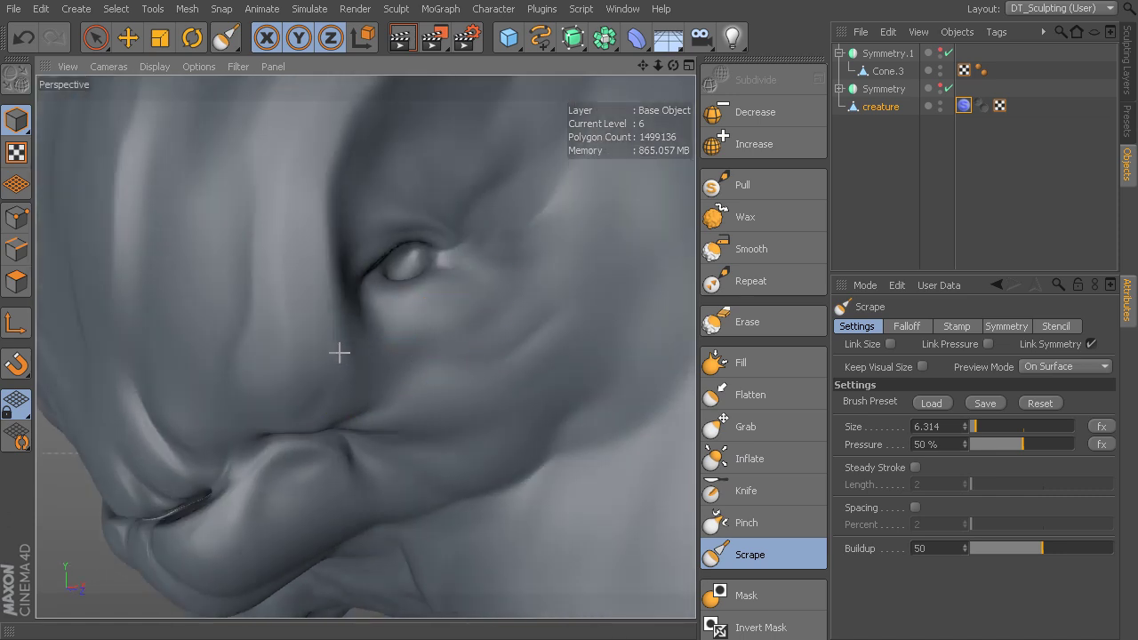
Step: Examine the creature's eye area, shoulder and flank from the side
mouse_move(365, 305)
left_mouse_down("alt")
mouse_move(526, 435)
mouse_move(526, 381)
mouse_move(498, 374)
left_mouse_up("alt")
right_click_drag(497, 373, 503, 412, "alt")
left_click_drag(504, 412, 525, 391, "alt")
right_click_drag(525, 391, 517, 407, "alt")
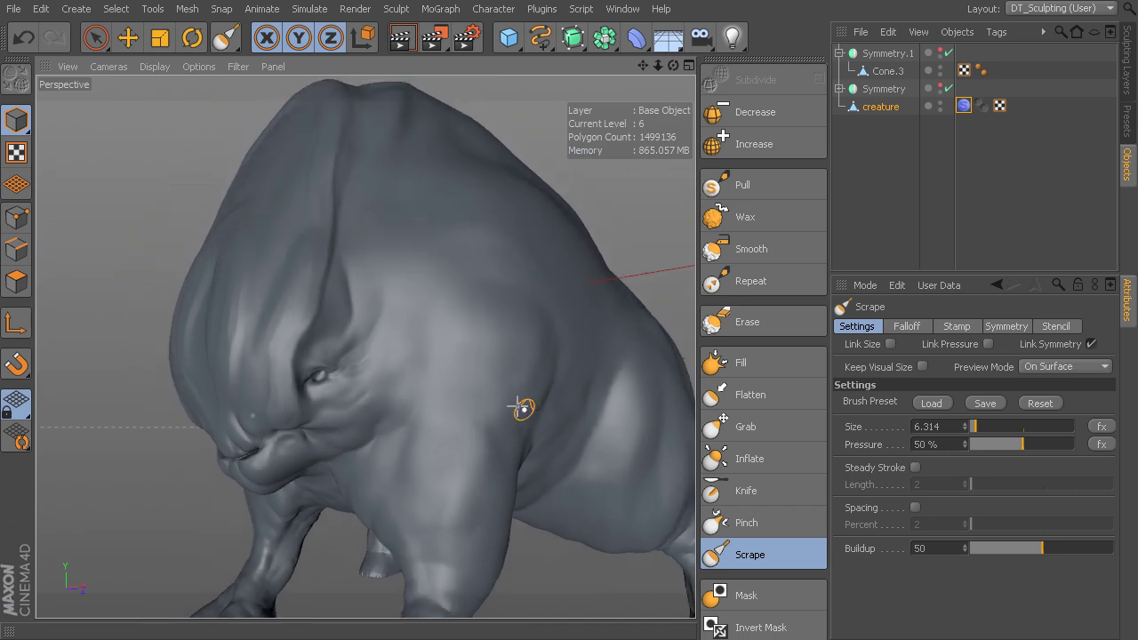
left_click_drag(523, 408, 366, 343, "alt")
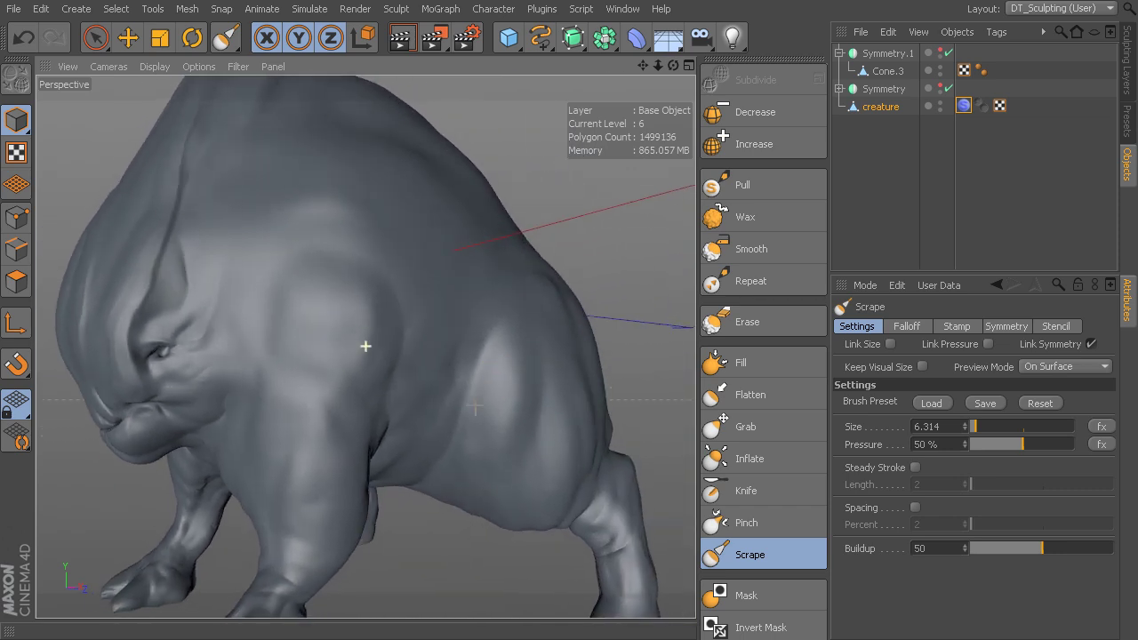
Step: Switch to the Wax brush, set its size to 15.189 and inspect the flank and hind leg
left_click(745, 224)
left_click_drag(545, 414, 495, 384, "alt")
middle_click_drag(502, 387, 523, 390)
left_click_drag(477, 371, 457, 332, "alt")
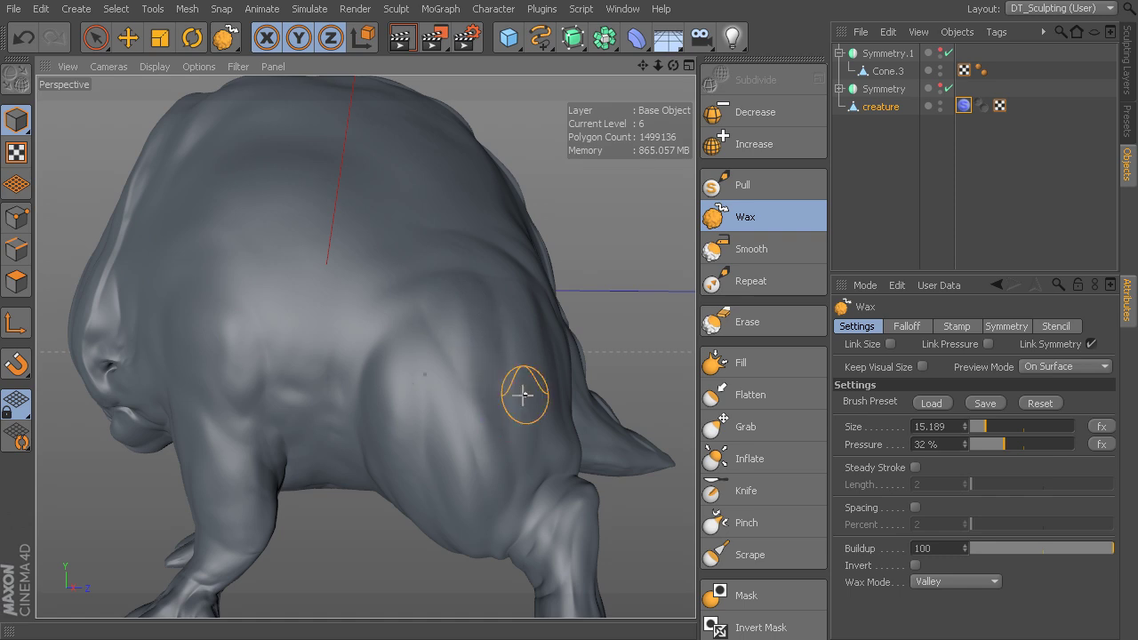
left_click_drag(523, 395, 546, 364, "alt")
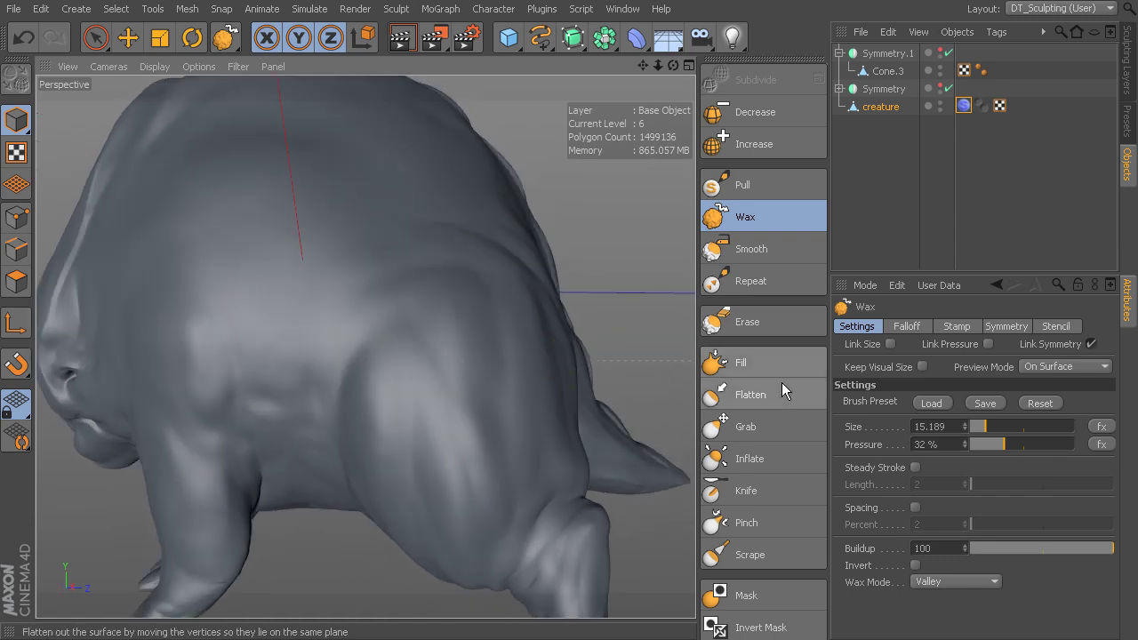
Step: Switch to the Fill brush and examine the belly, flank and creases around the eye
left_click(740, 362)
left_click_drag(362, 403, 366, 346, "alt")
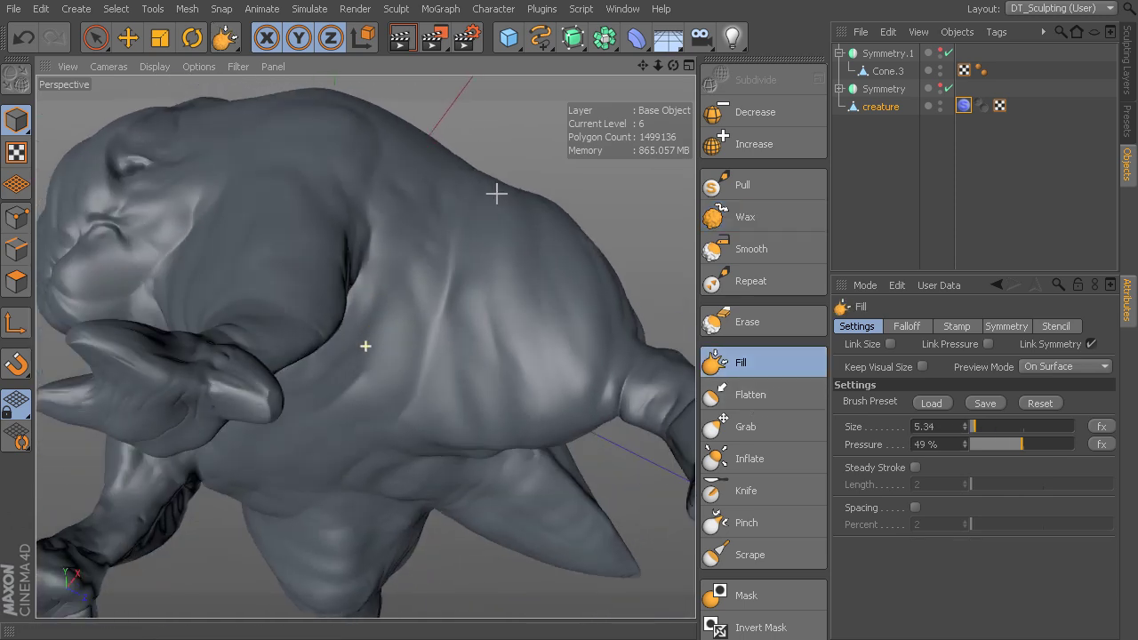
left_click_drag(497, 193, 577, 358, "alt")
right_click_drag(577, 358, 508, 341, "alt")
left_click_drag(508, 340, 382, 313, "alt")
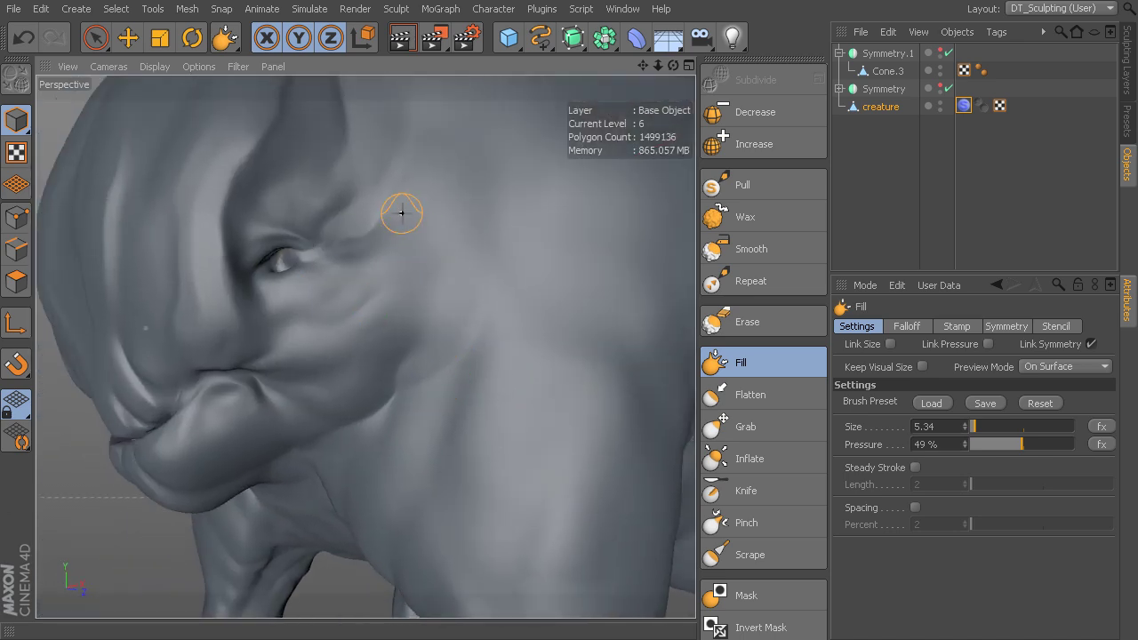
left_click_drag(386, 287, 464, 344, "alt")
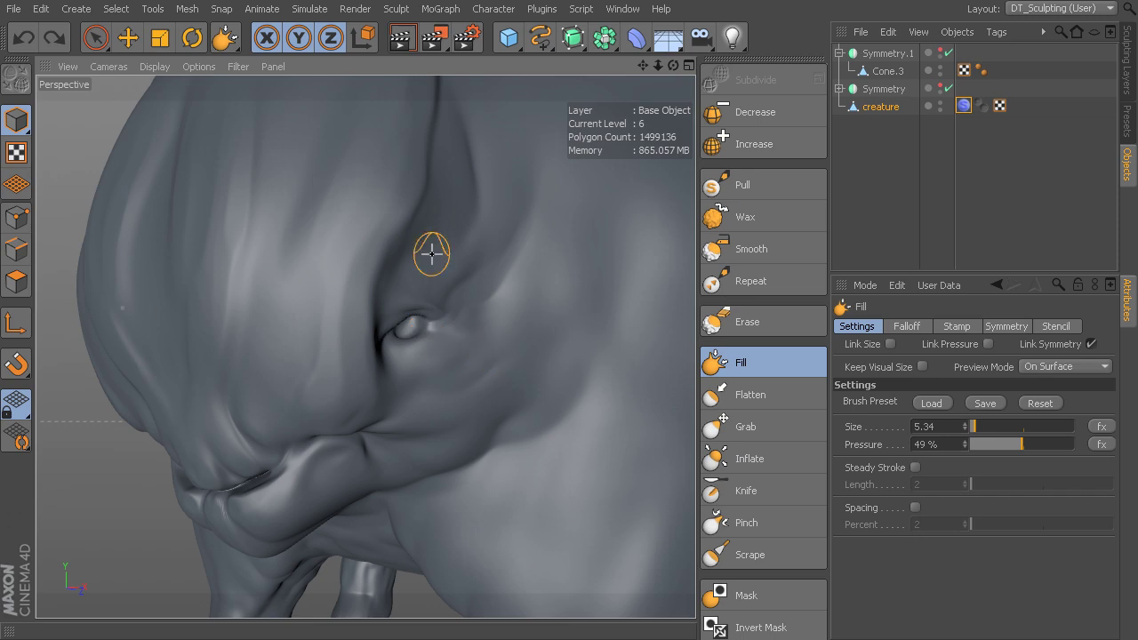
Step: Switch to the Wax brush and set its wax mode to Flow Over and its pressure to 15%
left_click(761, 214)
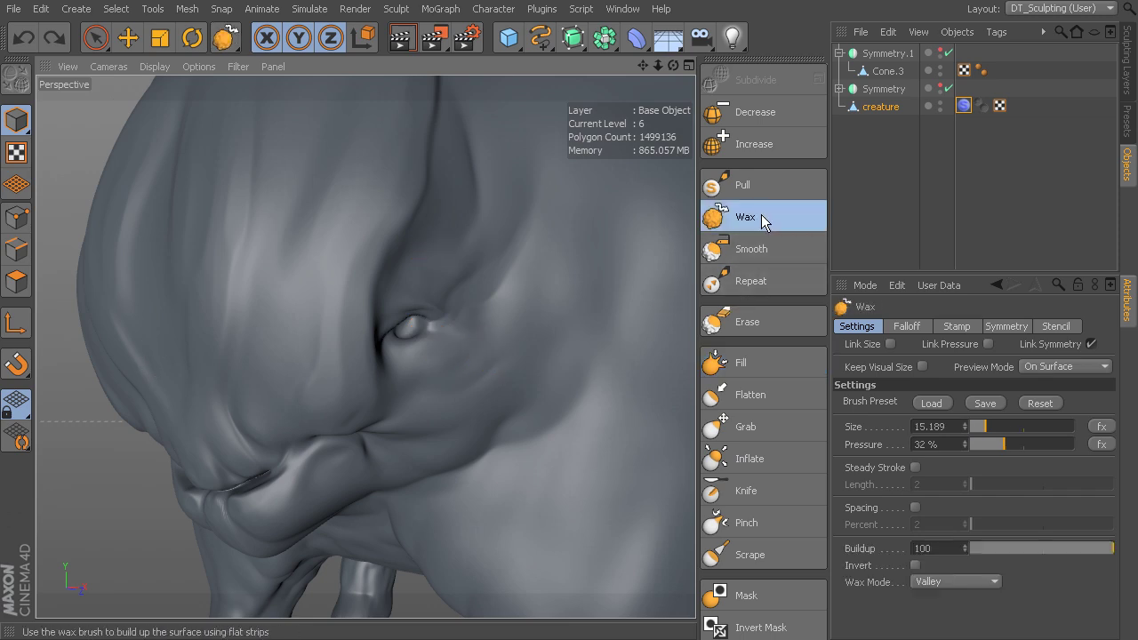
left_click(942, 581)
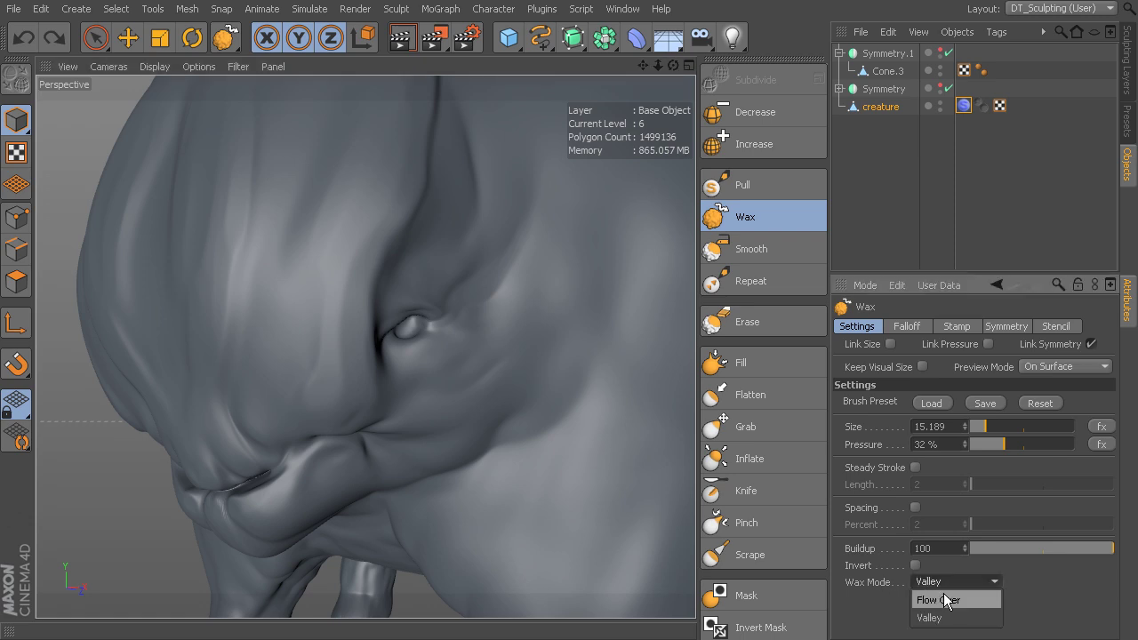
left_click(902, 612)
middle_click_drag(499, 303, 365, 346, "alt")
left_click_drag(365, 346, 468, 336, "alt")
middle_click_drag(531, 436, 525, 475, "alt")
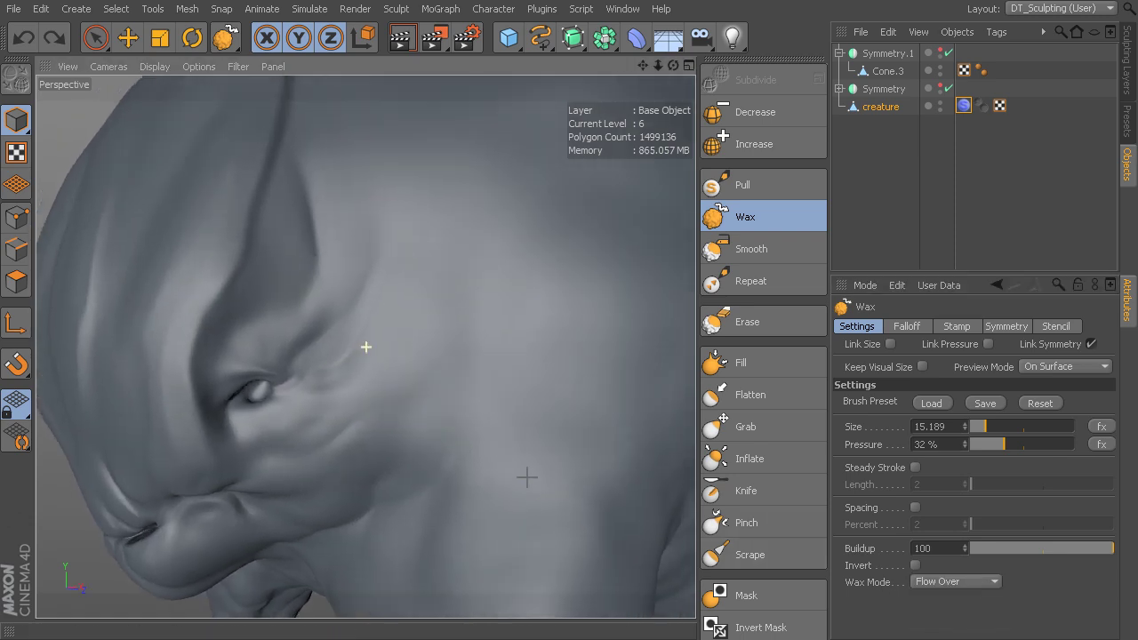
right_click_drag(544, 412, 541, 349, "alt")
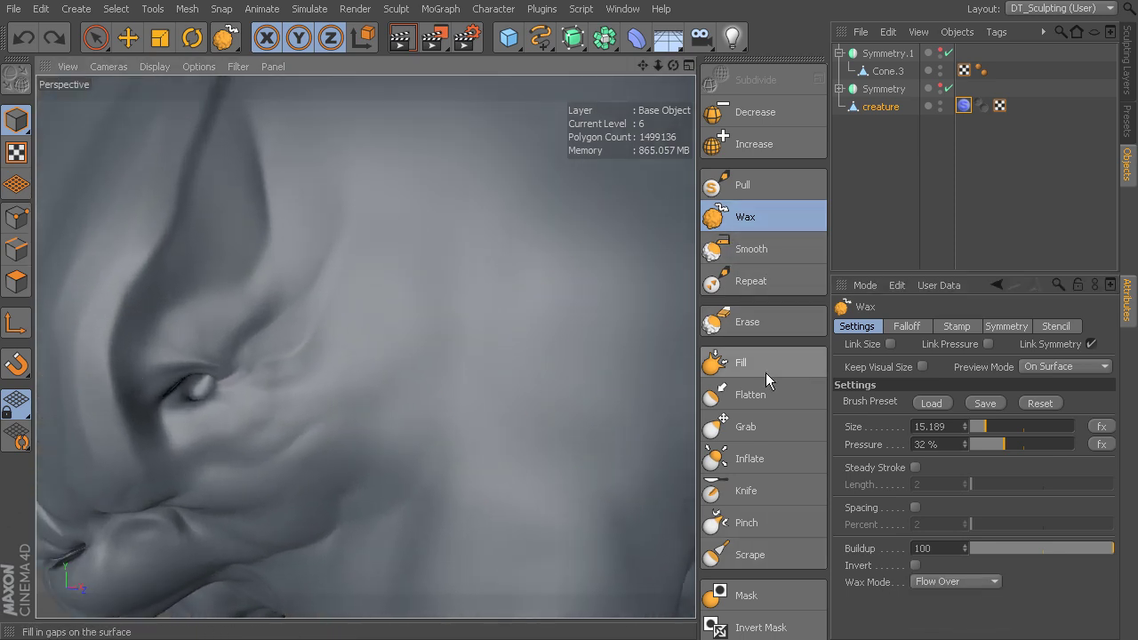
left_click_drag(378, 402, 438, 393, "alt")
mouse_move(438, 393)
middle_mouse_down()
mouse_move(428, 385)
mouse_move(449, 388)
mouse_move(440, 417)
middle_mouse_up()
right_click_drag(511, 407, 427, 356, "alt")
left_click_drag(421, 351, 365, 343, "alt")
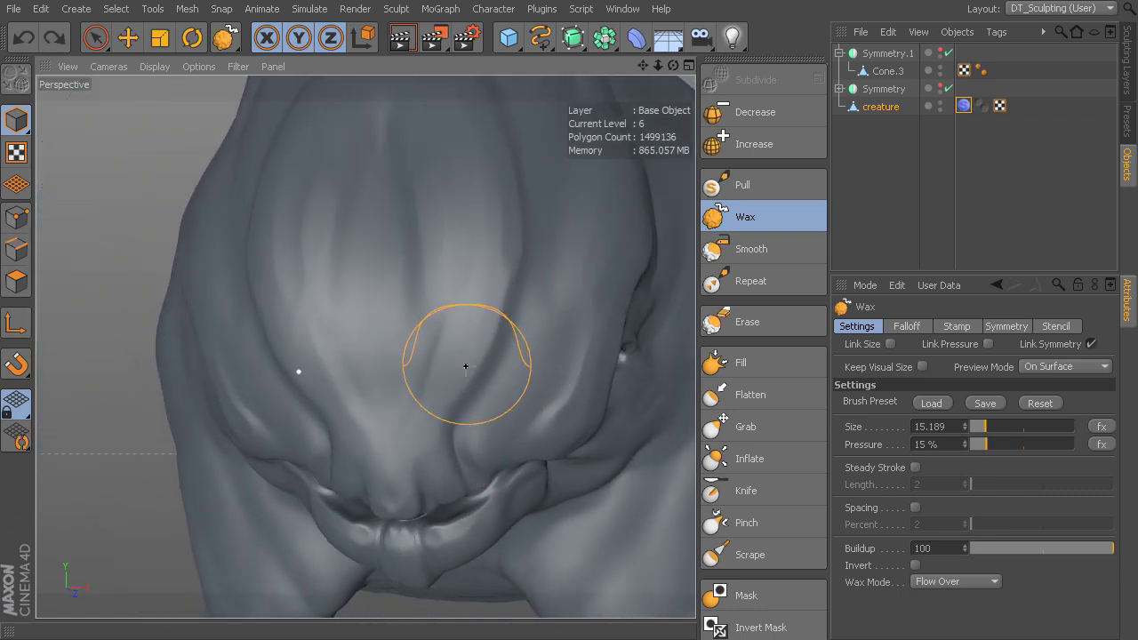
Step: Set the Wax brush's size to 9.592, try a stroke on the snout above the mouth and undo it
middle_click_drag(460, 369, 440, 359)
left_click_drag(413, 457, 422, 411)
key("ctrl+z")
middle_click_drag(555, 404, 491, 409, "alt")
left_click_drag(498, 407, 477, 411, "alt")
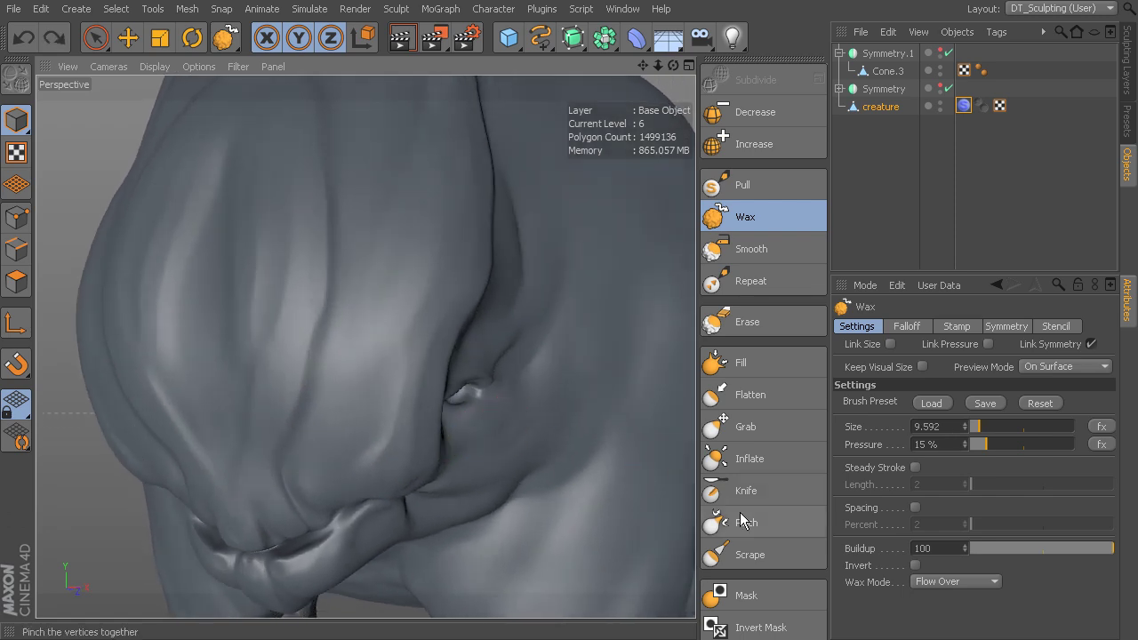
Step: Scrape the vertical ridges on the forehead with the Scrape brush
left_click(749, 554)
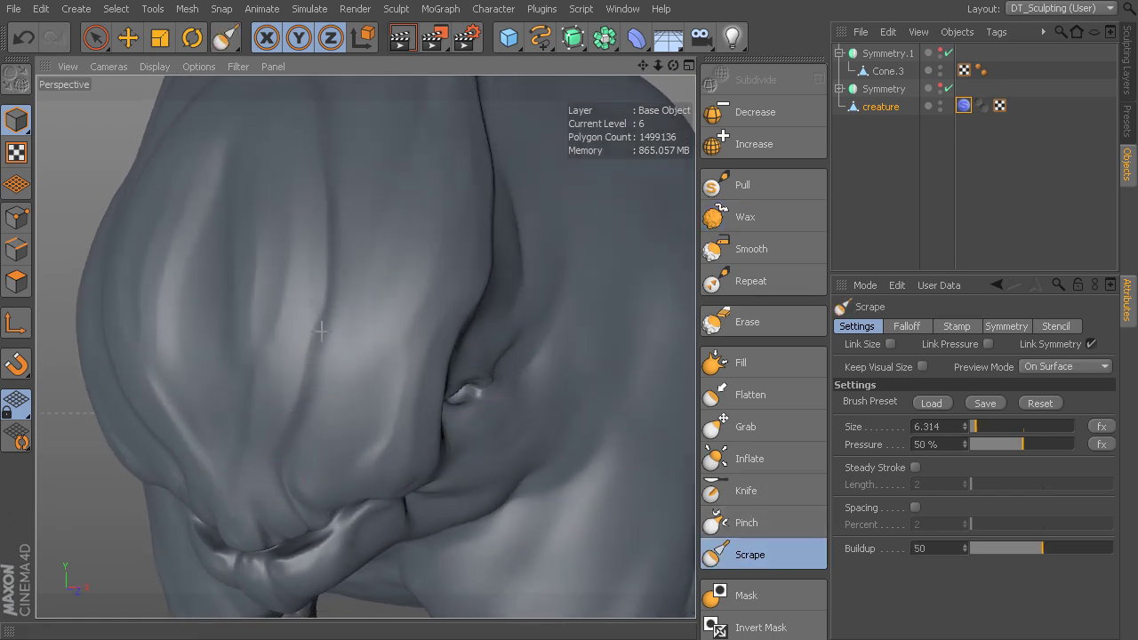
left_click_drag(366, 306, 374, 380, "alt")
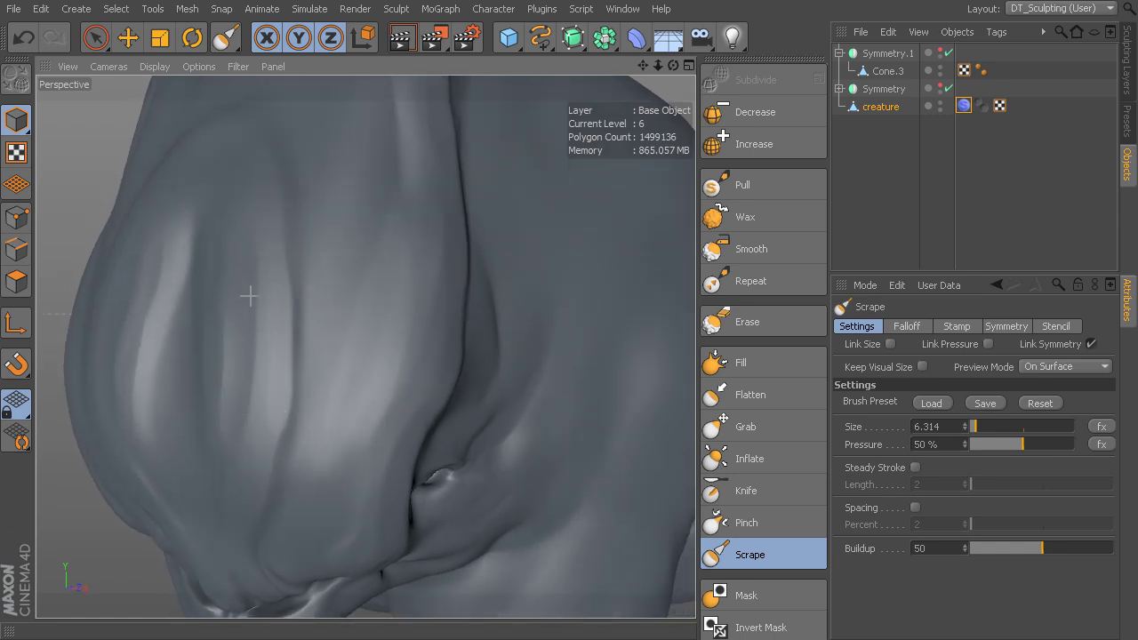
mouse_move(249, 296)
left_mouse_down("alt")
mouse_move(335, 500)
mouse_move(310, 474)
mouse_move(489, 414)
mouse_move(432, 495)
left_mouse_up("alt")
left_click_drag(532, 373, 509, 374, "alt")
Step: Switch to the Grab brush, set its size to 15.948, try pulling the top contour of the hump and undo it
left_click(745, 426)
mouse_move(632, 376)
left_mouse_down("alt")
mouse_move(539, 269)
mouse_move(534, 294)
left_mouse_up("alt")
middle_click_drag(569, 279, 584, 279)
left_click_drag(495, 237, 503, 234)
left_click_drag(367, 353, 348, 311, "alt")
key("ctrl+z")
Step: Set the Grab brush's size to 19.432 over the creature's hump, with the perspective view filling the viewport
middle_click(555, 227)
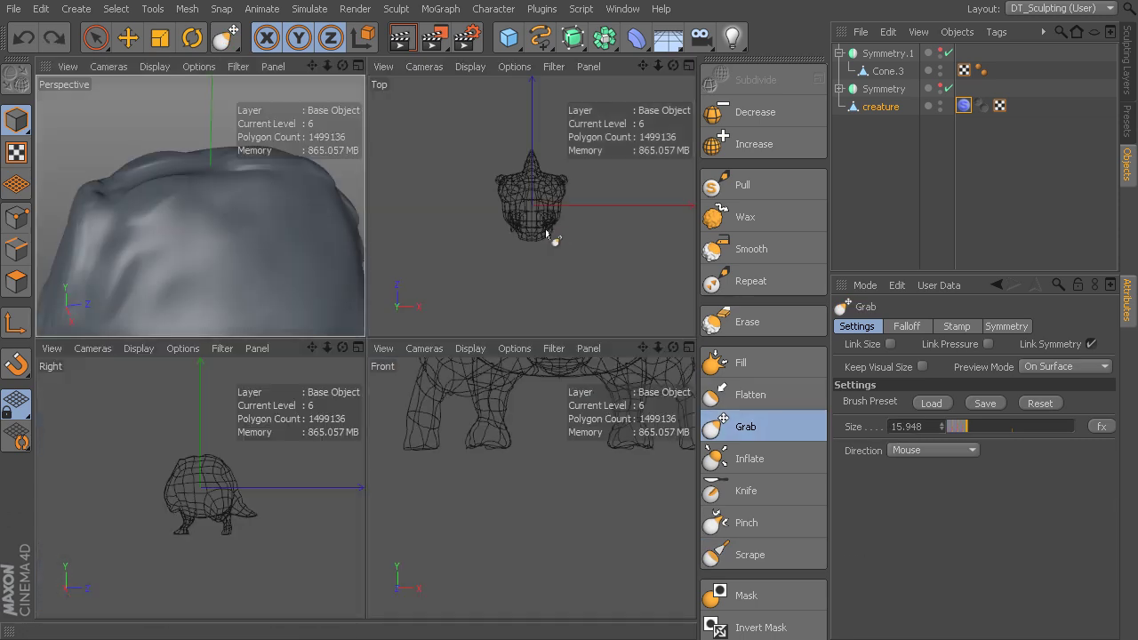
middle_click_drag(334, 237, 335, 247)
left_click_drag(314, 247, 310, 230, "alt")
middle_click(297, 218)
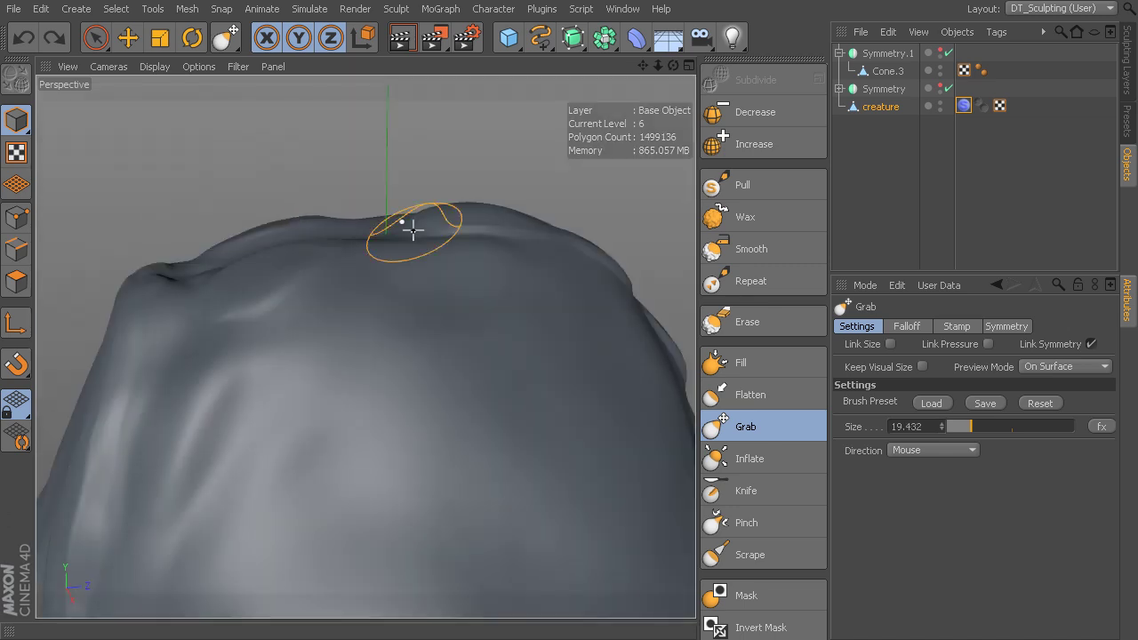
Step: Set the Grab brush's size to 35.622 and pull the bumps along the top contour of the creature's hump into shape
left_click_drag(485, 216, 490, 310, "alt")
middle_click_drag(490, 310, 542, 302)
mouse_move(538, 240)
left_mouse_down("alt")
mouse_move(543, 279)
mouse_move(500, 196)
left_mouse_up("alt")
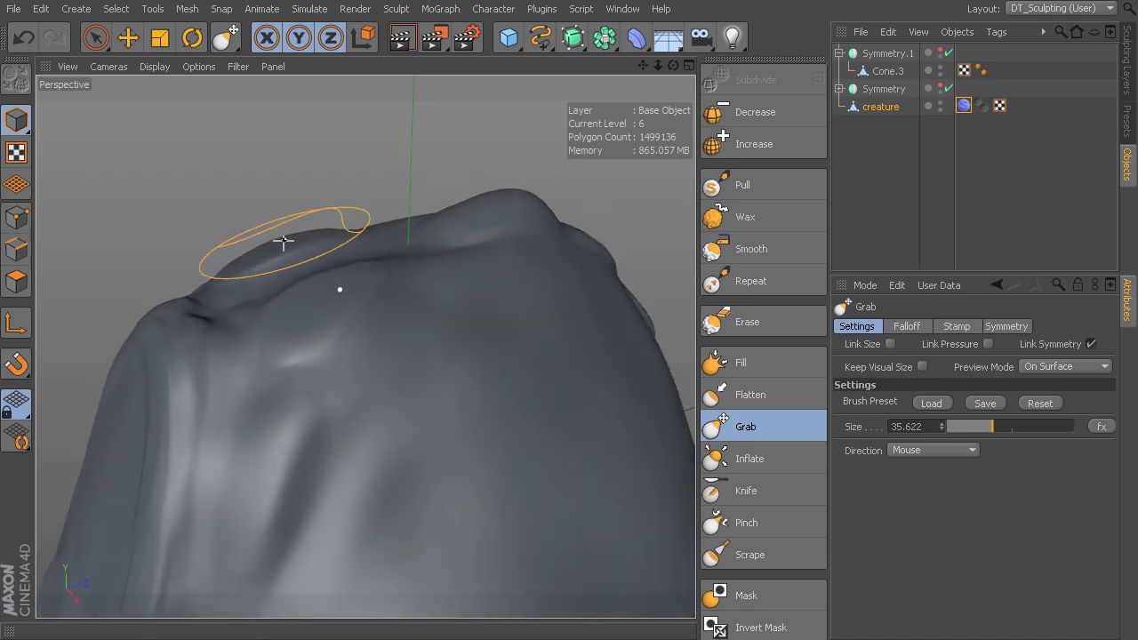
mouse_move(305, 297)
left_mouse_down("alt")
mouse_move(399, 239)
mouse_move(382, 242)
left_mouse_up("alt")
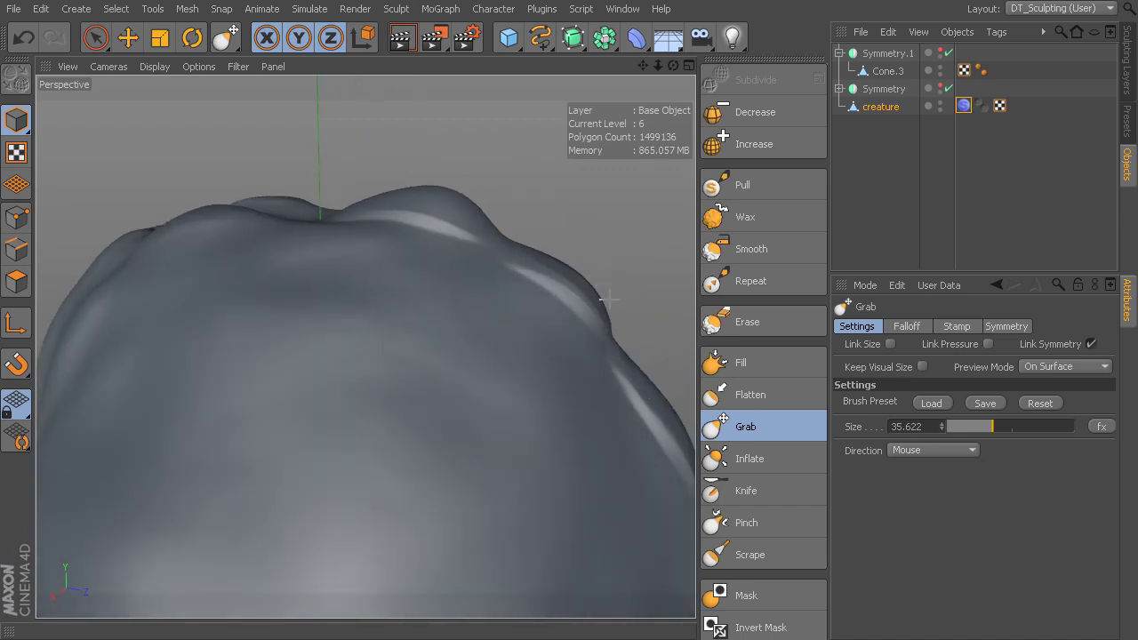
Step: Set the Grab brush's size to 19.813 over the dip between the bumps on the creature's lower back ridge
mouse_move(603, 299)
left_mouse_down("alt")
mouse_move(368, 346)
mouse_move(516, 312)
left_mouse_up("alt")
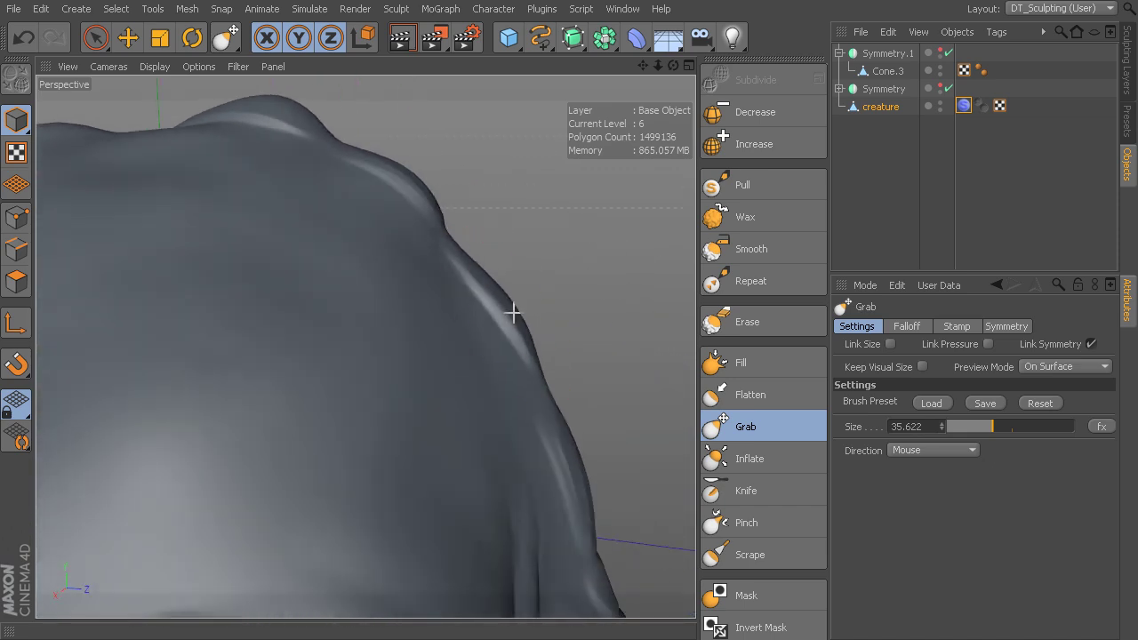
left_click_drag(600, 369, 365, 347, "alt")
left_click_drag(565, 397, 563, 364, "alt")
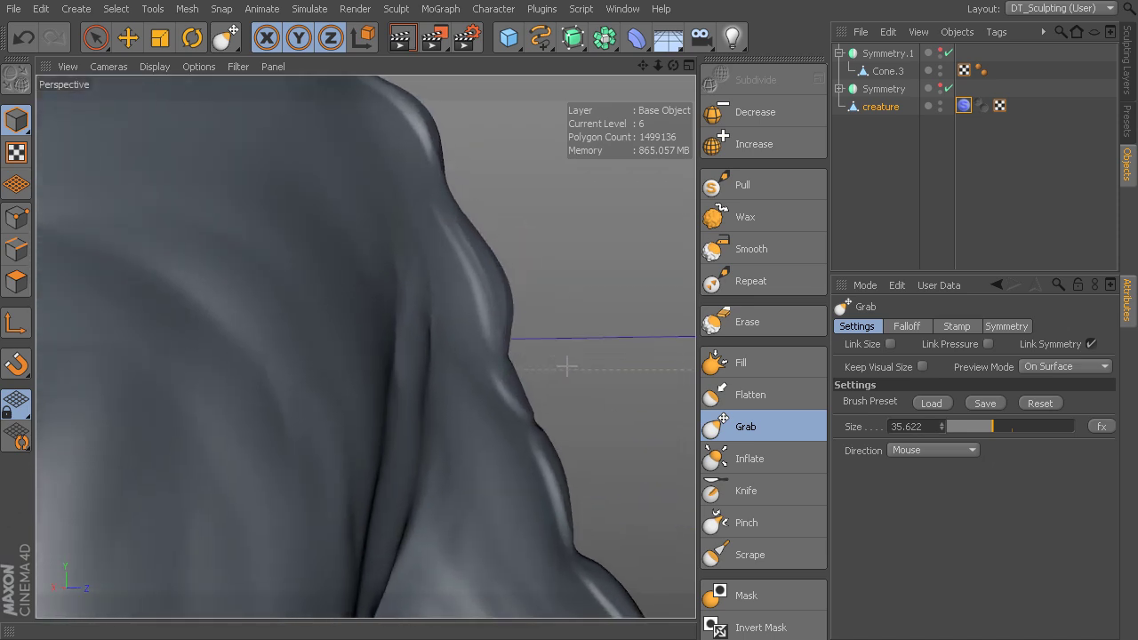
mouse_move(518, 399)
middle_mouse_down()
mouse_move(503, 397)
mouse_move(527, 388)
middle_mouse_up()
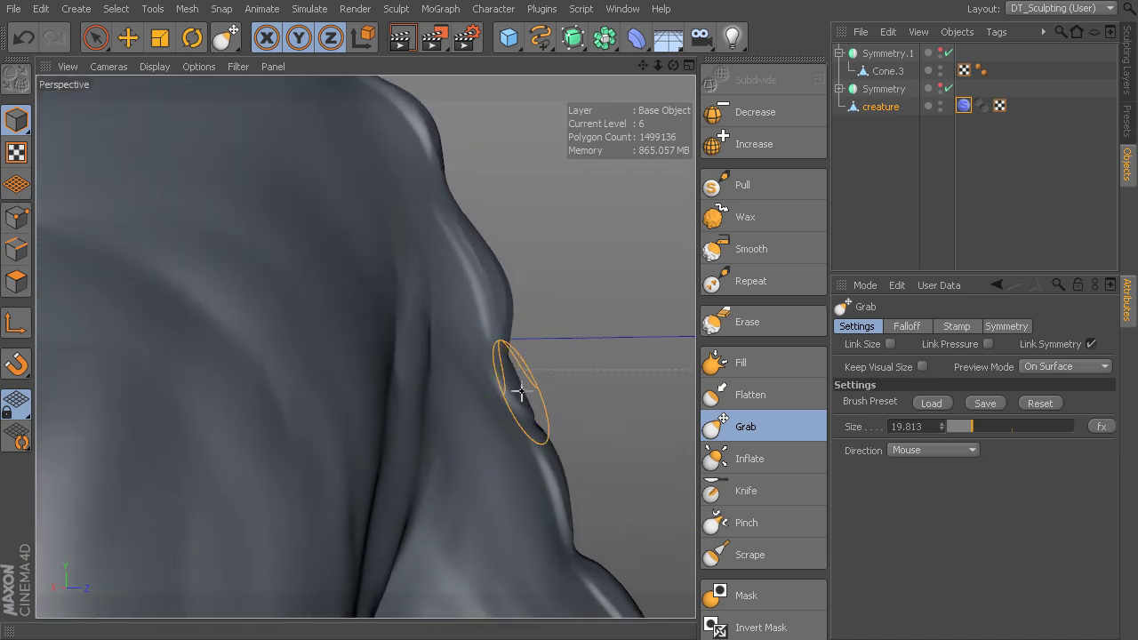
Step: Examine the creature's back ridge, tail, side and head from several angles
mouse_move(578, 493)
left_mouse_down("alt")
mouse_move(559, 462)
mouse_move(566, 369)
mouse_move(544, 453)
mouse_move(566, 424)
mouse_move(625, 447)
mouse_move(615, 460)
mouse_move(598, 452)
left_mouse_up("alt")
right_click_drag(553, 393, 582, 560, "alt")
mouse_move(366, 345)
left_mouse_down("alt")
mouse_move(614, 412)
mouse_move(662, 401)
mouse_move(625, 417)
mouse_move(569, 475)
mouse_move(530, 452)
mouse_move(525, 427)
mouse_move(599, 449)
mouse_move(506, 447)
left_mouse_up("alt")
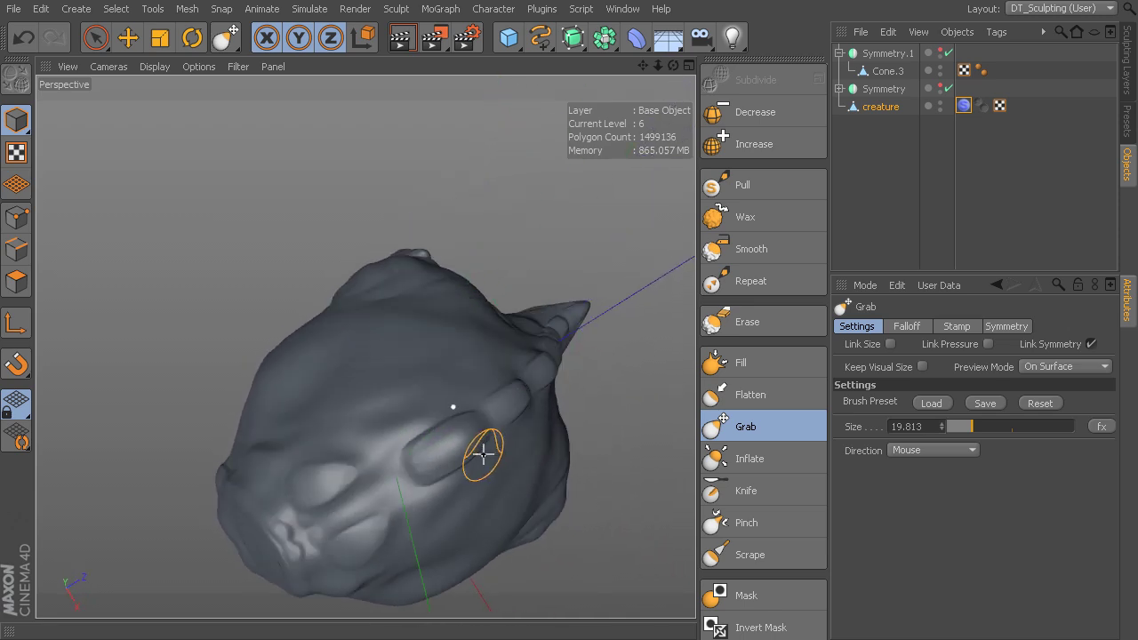
left_click_drag(605, 463, 546, 310, "alt")
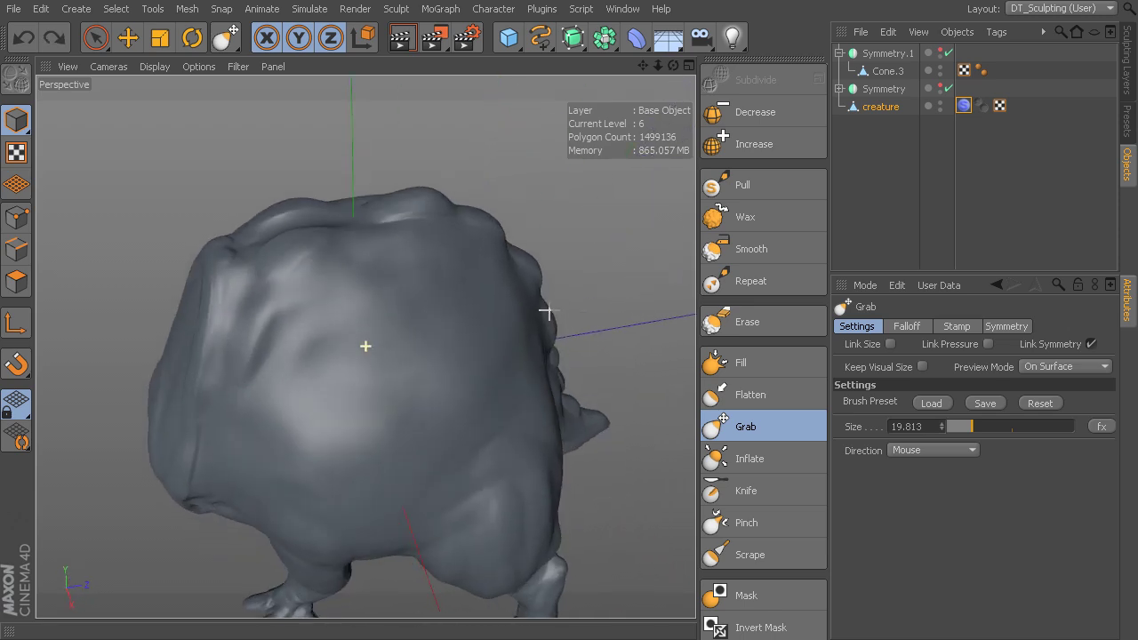
middle_click_drag(595, 378, 569, 350, "alt")
right_click_drag(584, 325, 613, 338, "alt")
left_click_drag(613, 338, 636, 322, "alt")
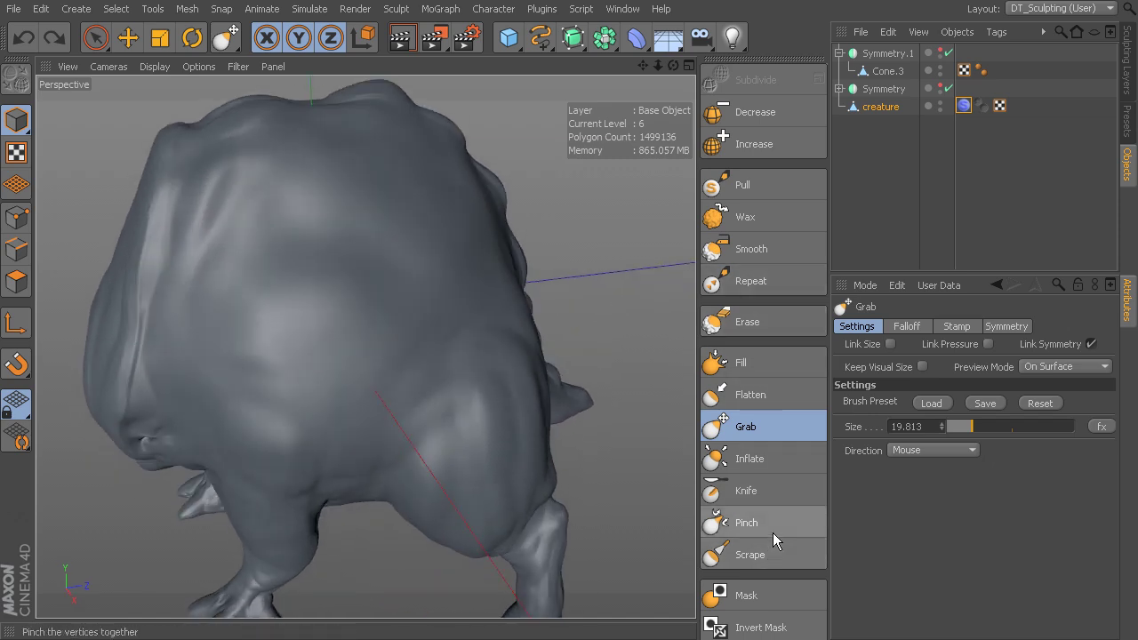
mouse_move(733, 480)
left_mouse_down("alt")
mouse_move(602, 396)
mouse_move(589, 376)
mouse_move(592, 323)
mouse_move(502, 416)
left_mouse_up("alt")
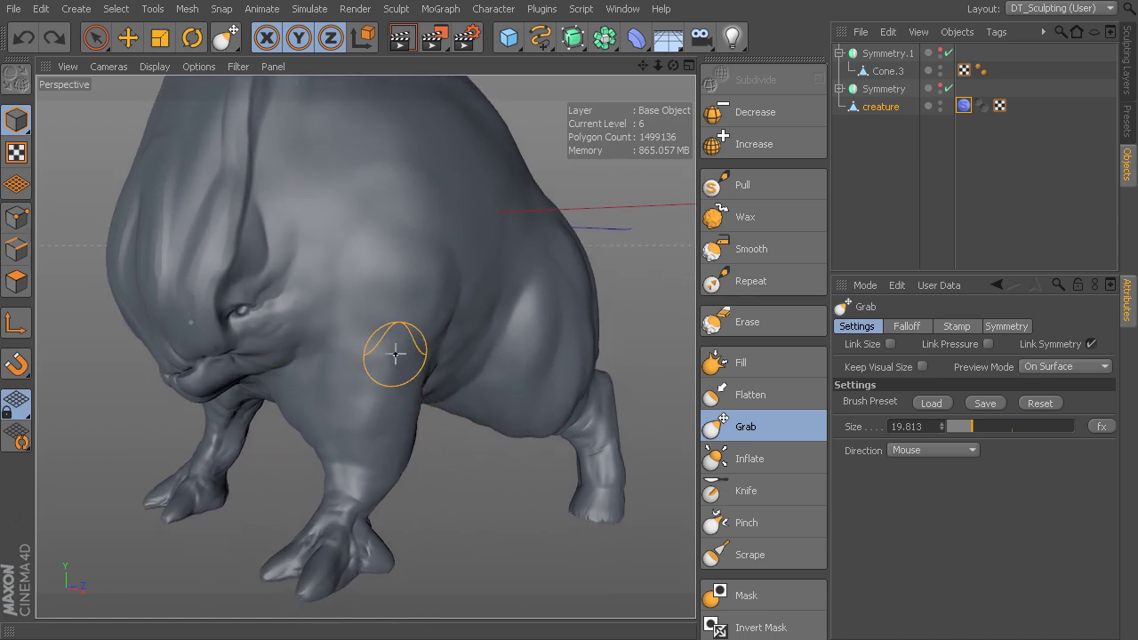